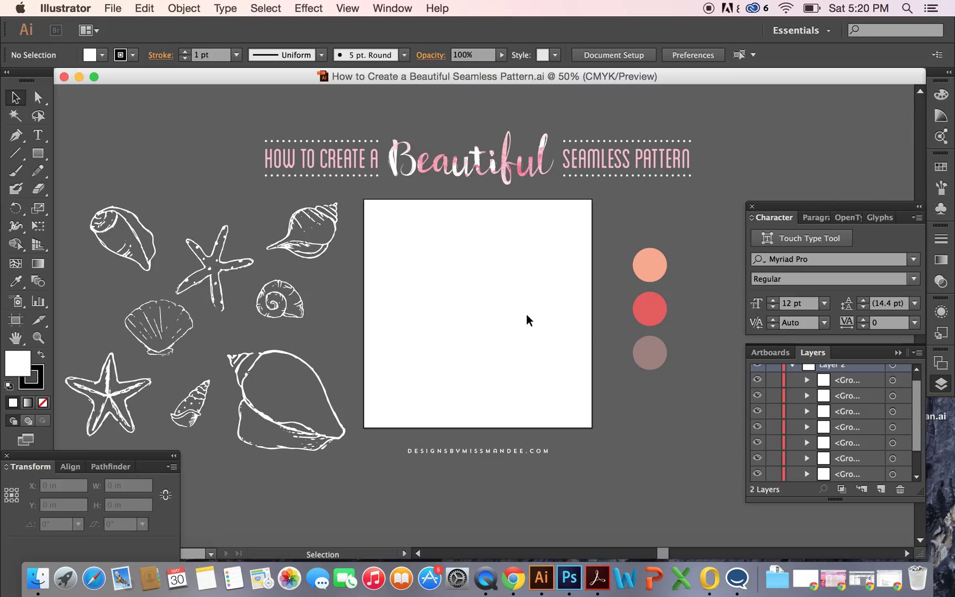
Draw an 8.5 in square over the artboard and fill it with the peach circle's colour
{"action": "left_click", "coordinate": [38, 155]}
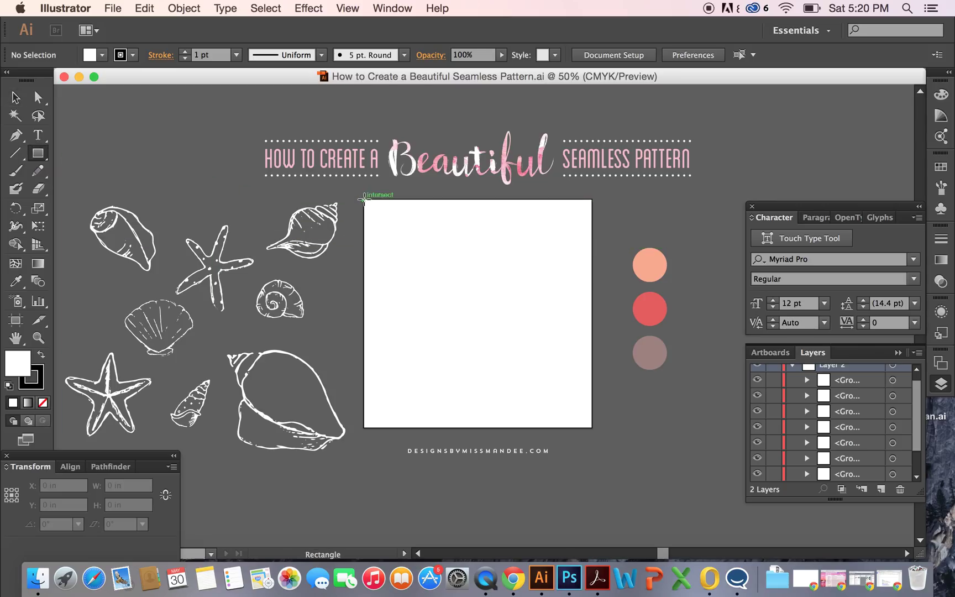
{"action": "left_click_drag", "start_coordinate": [364, 200], "coordinate": [591, 428]}
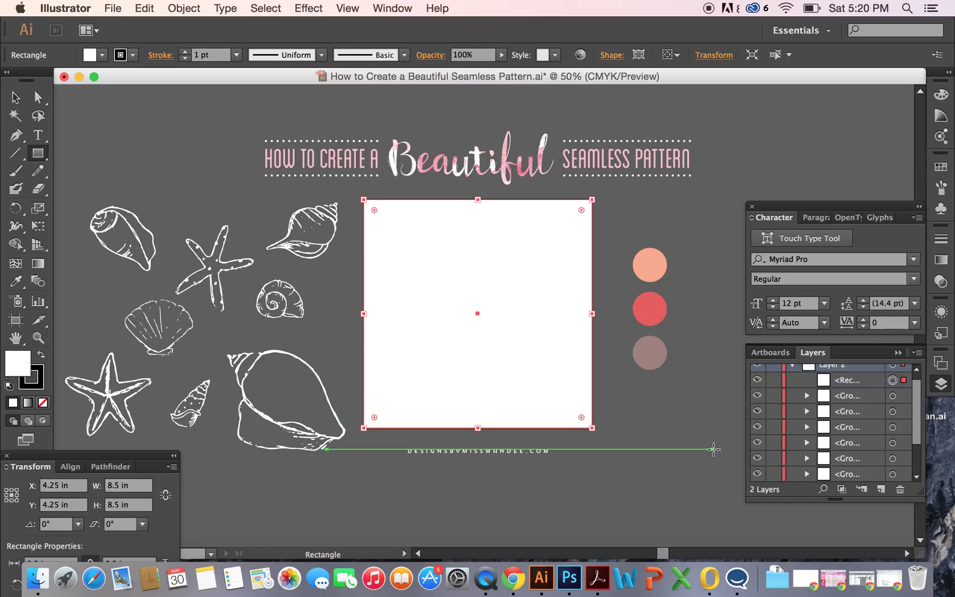
{"action": "key", "text": "i"}
{"action": "left_click", "coordinate": [650, 265]}
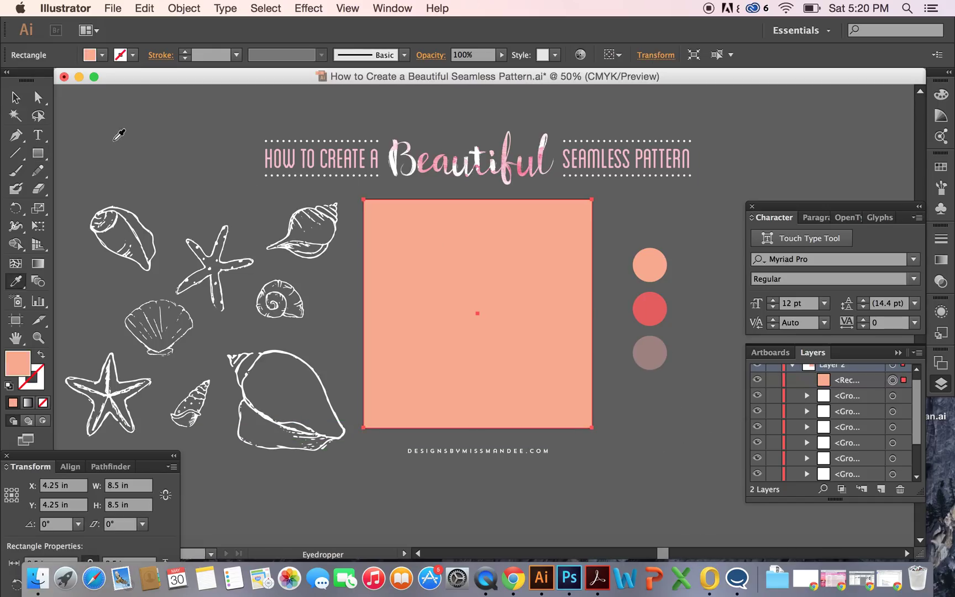
Send the peach square behind all other artwork and clear the selection
{"action": "left_click", "coordinate": [16, 98]}
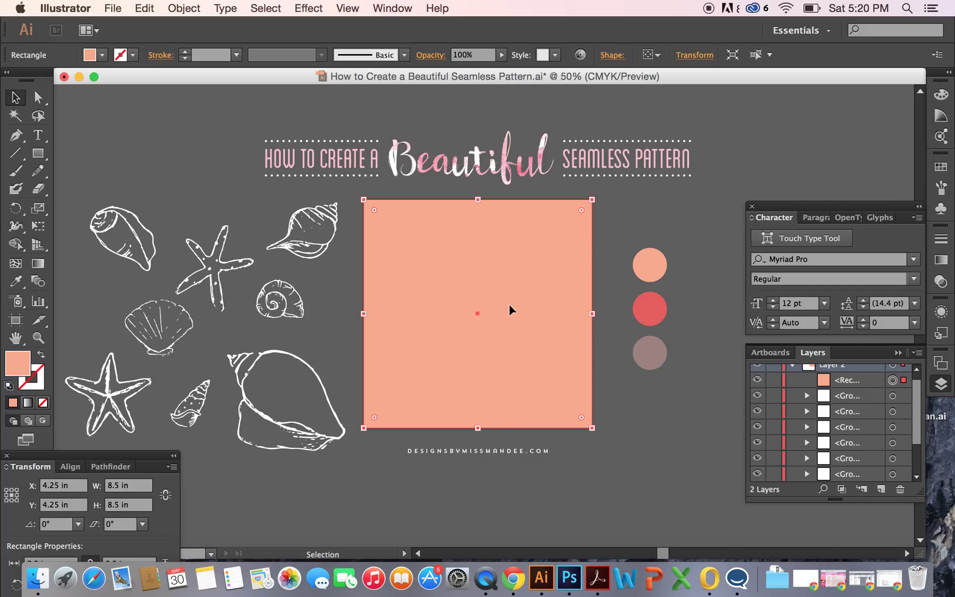
{"action": "right_click", "coordinate": [539, 278]}
{"action": "mouse_move", "coordinate": [625, 483]}
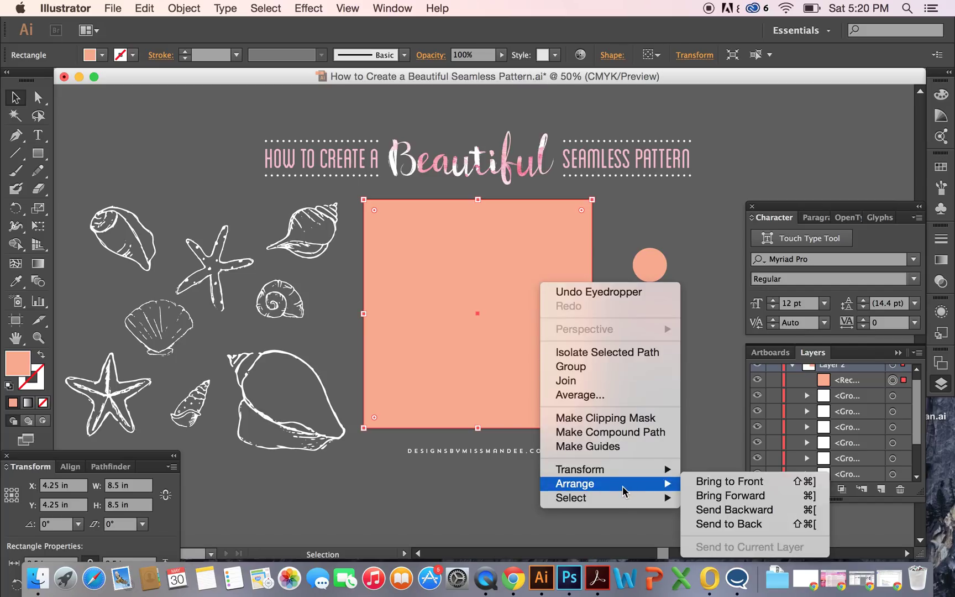
{"action": "left_click", "coordinate": [722, 524]}
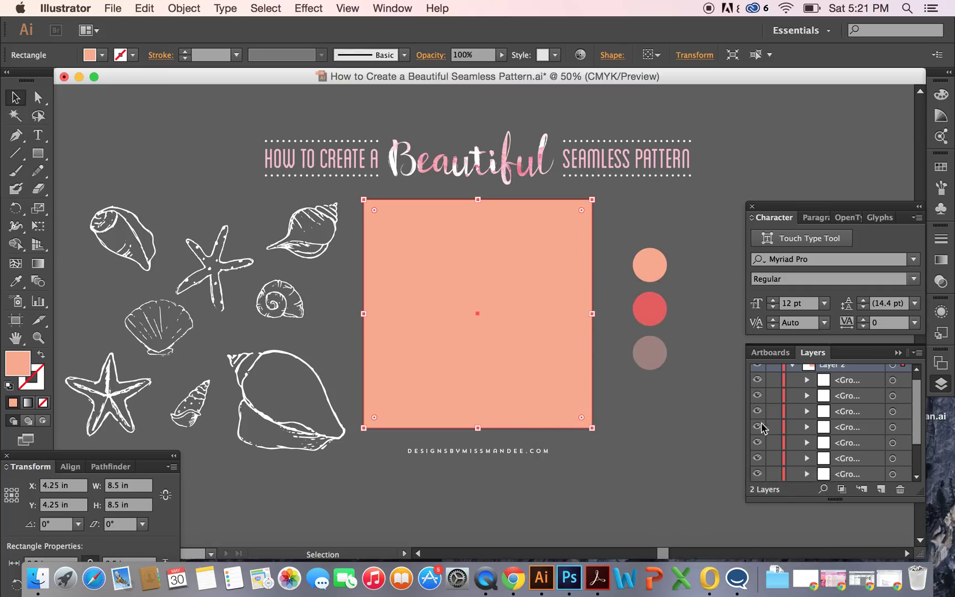
{"action": "left_click", "coordinate": [668, 437]}
{"action": "scroll", "coordinate": [595, 414], "scroll_direction": "right", "scroll_amount": 2}
{"action": "scroll", "coordinate": [595, 414], "scroll_direction": "down", "scroll_amount": 1}
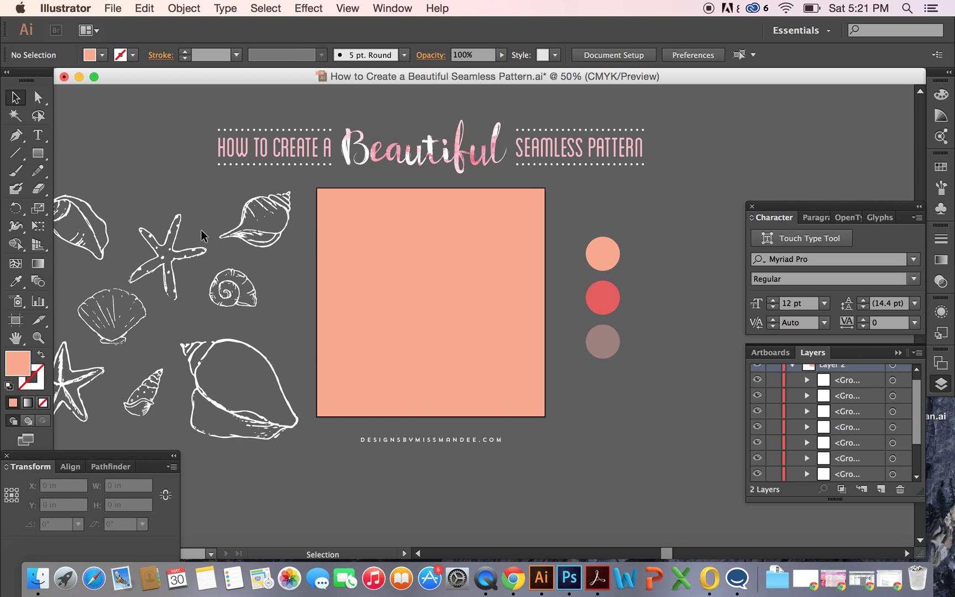
{"action": "scroll", "coordinate": [202, 230], "scroll_direction": "left", "scroll_amount": 5}
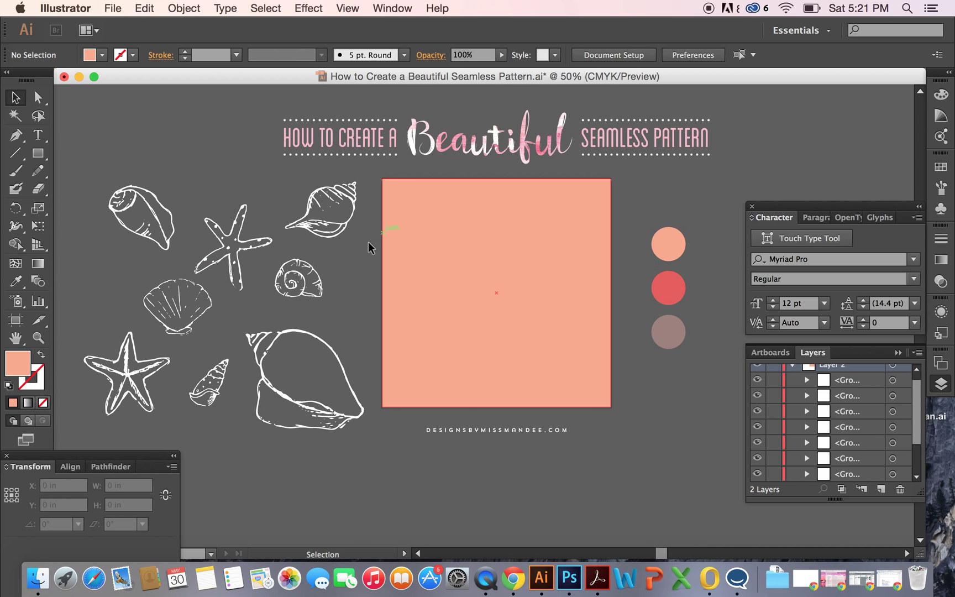
Enlarge the pointed conch shell, move it onto the square's left edge and colour it coral red
{"action": "left_click", "coordinate": [353, 200]}
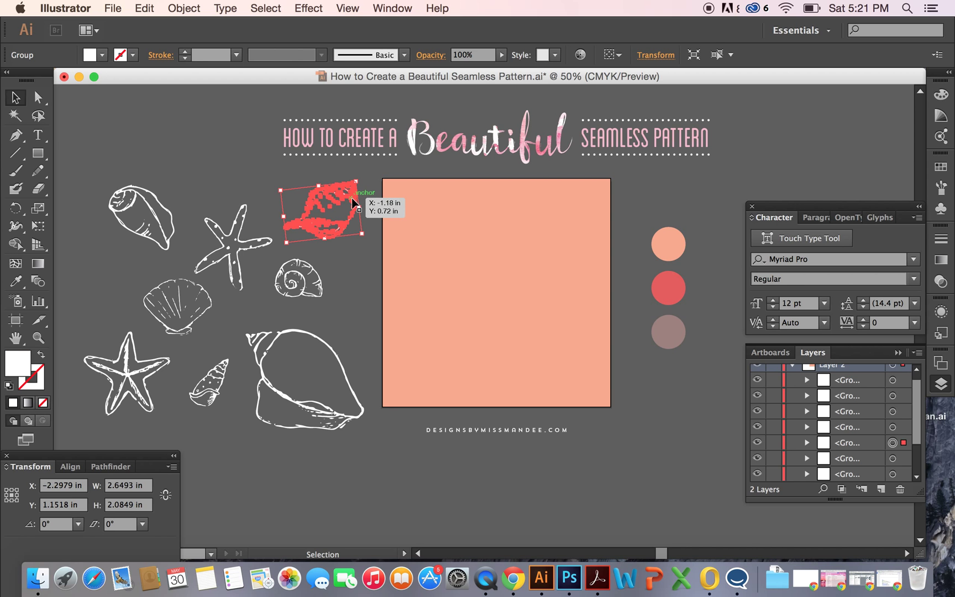
{"action": "left_click_drag", "start_coordinate": [359, 235], "coordinate": [445, 311]}
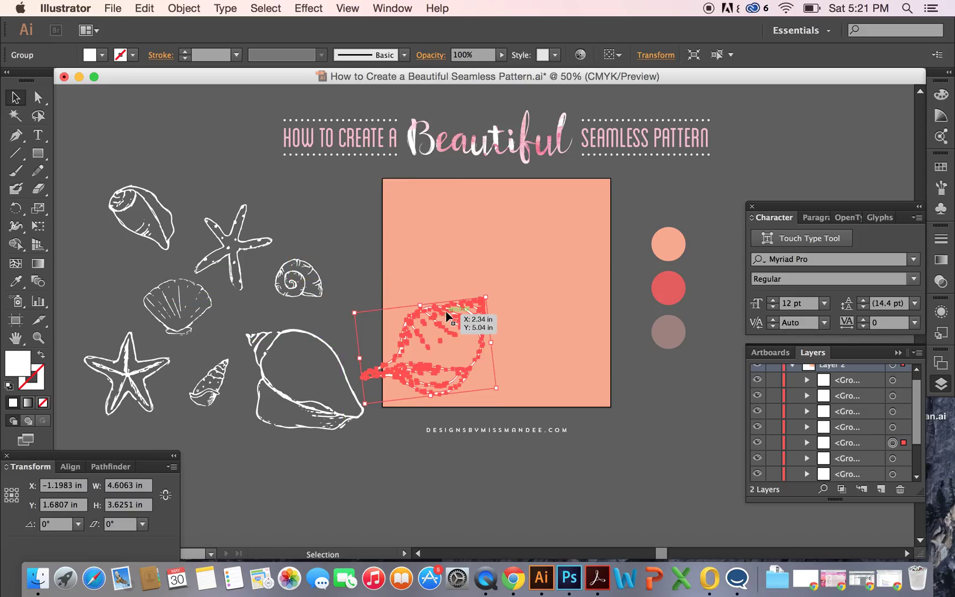
{"action": "scroll", "coordinate": [442, 311], "scroll_direction": "right", "scroll_amount": 3}
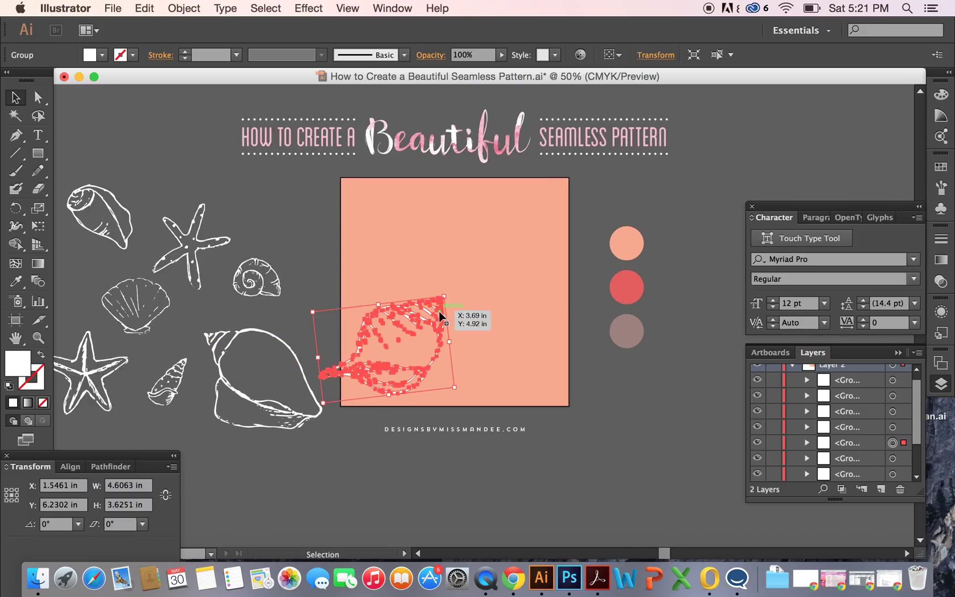
{"action": "key", "text": "i"}
{"action": "left_click", "coordinate": [640, 293]}
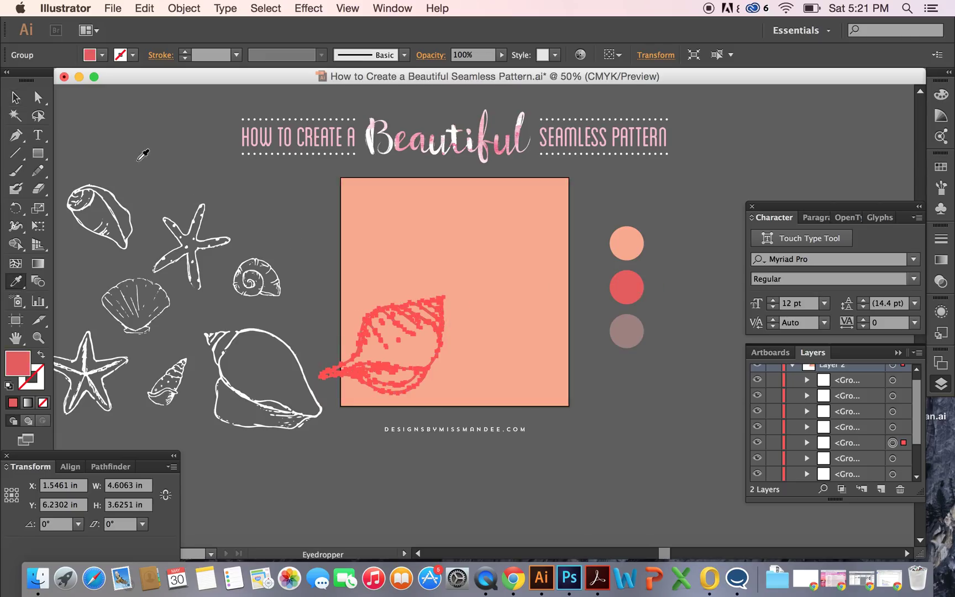
Place the spiral shell on the top edge, widen it, and colour it coral red
{"action": "left_click", "coordinate": [15, 97]}
{"action": "left_click", "coordinate": [269, 248]}
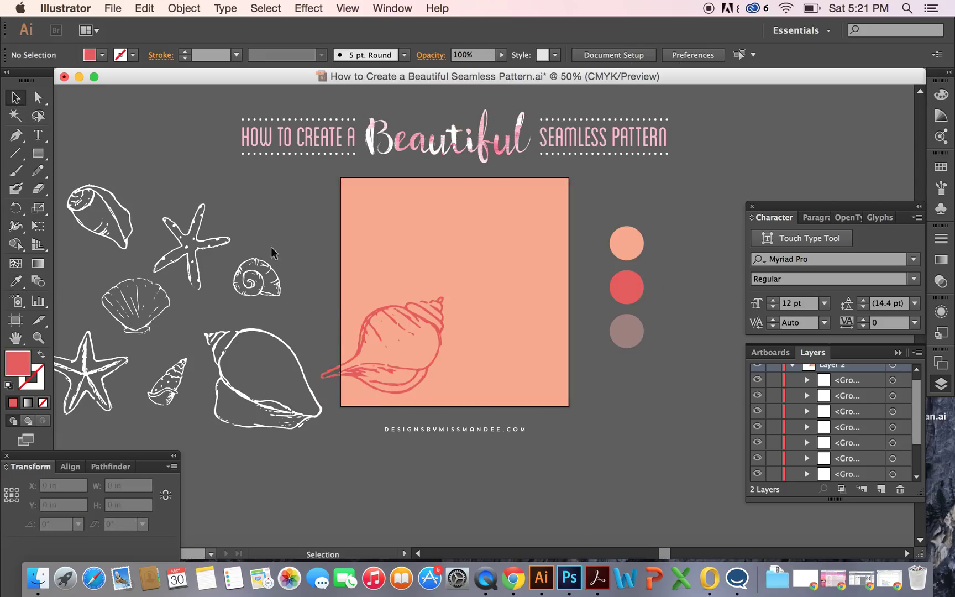
{"action": "left_click_drag", "start_coordinate": [275, 271], "coordinate": [399, 236]}
{"action": "left_click_drag", "start_coordinate": [399, 199], "coordinate": [460, 200]}
{"action": "left_click", "coordinate": [330, 262]}
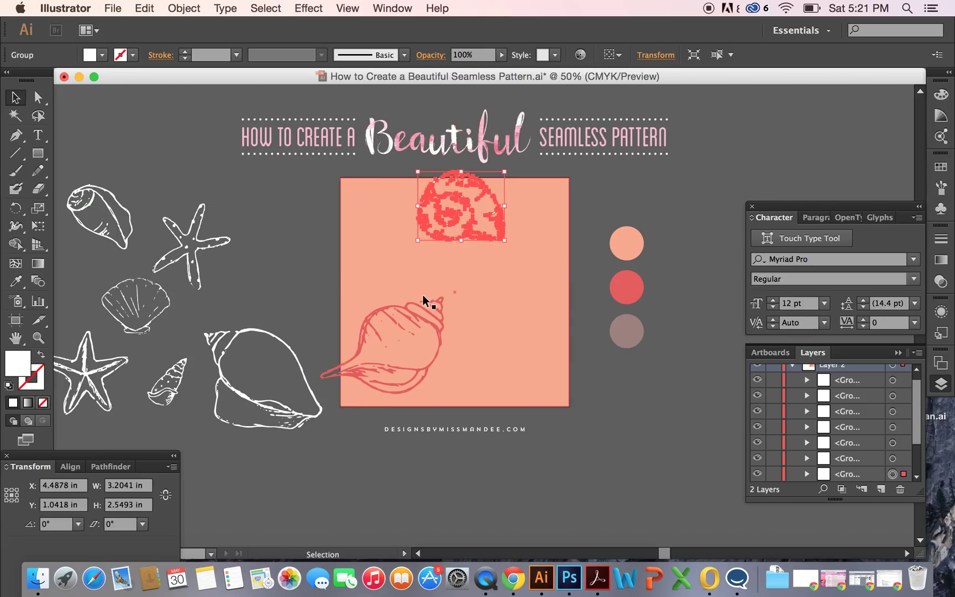
{"action": "key", "text": "i"}
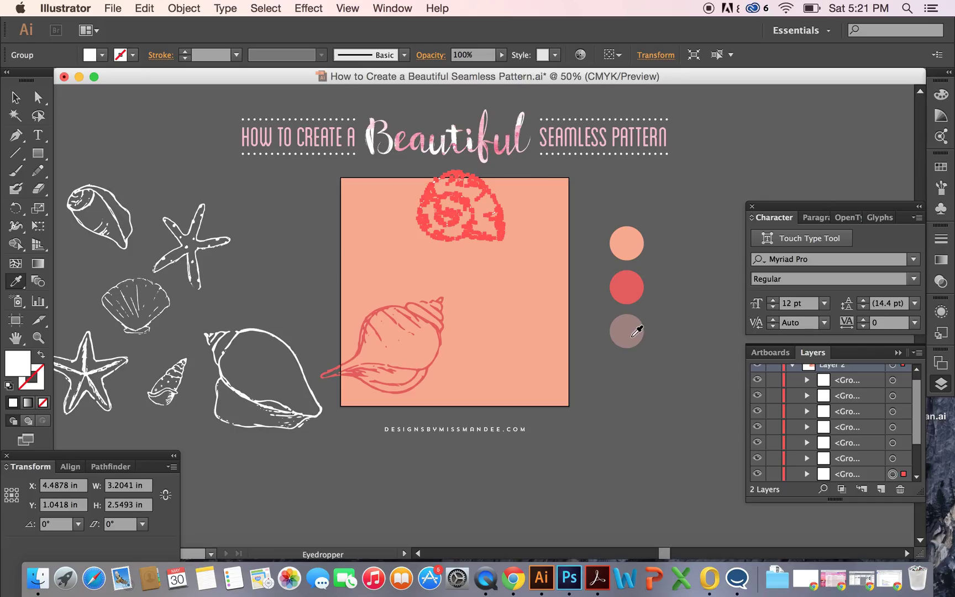
{"action": "left_click", "coordinate": [633, 285]}
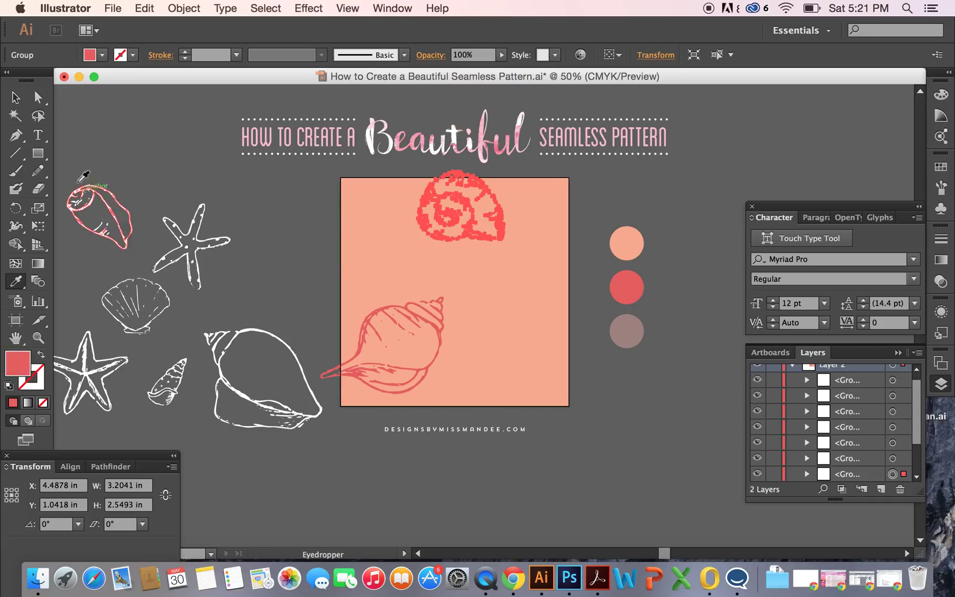
{"action": "left_click", "coordinate": [16, 97]}
{"action": "left_click", "coordinate": [267, 226]}
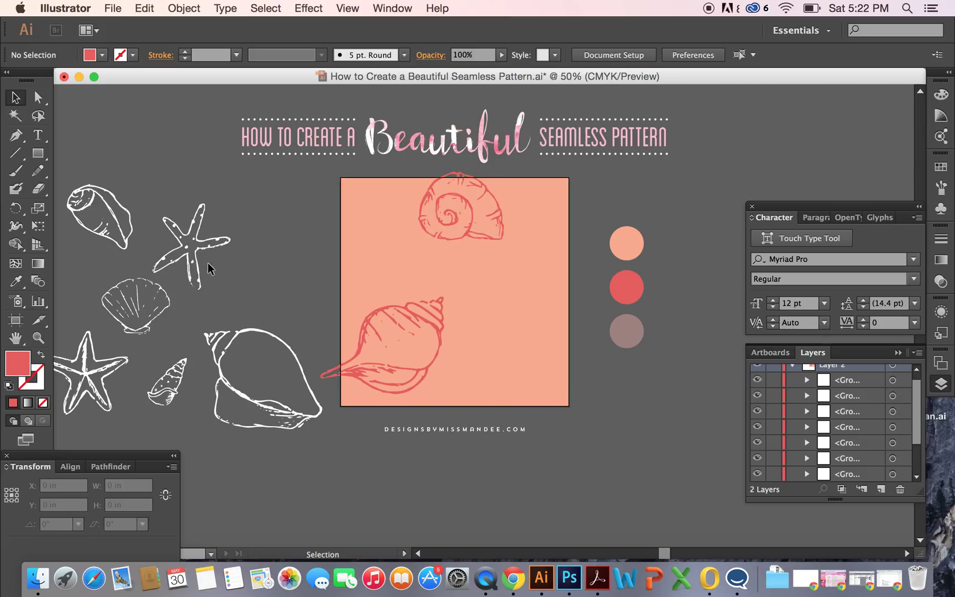
Move the starfish onto the square's right side and colour it with the mauve circle's colour
{"action": "left_click_drag", "start_coordinate": [198, 239], "coordinate": [512, 298]}
{"action": "key", "text": "i"}
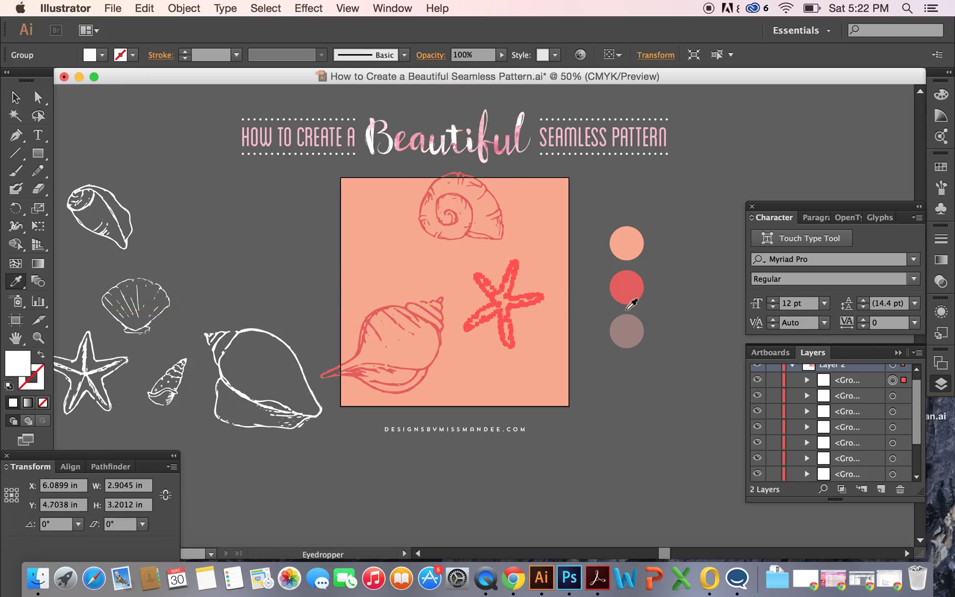
{"action": "left_click", "coordinate": [630, 328]}
{"action": "left_click", "coordinate": [15, 97]}
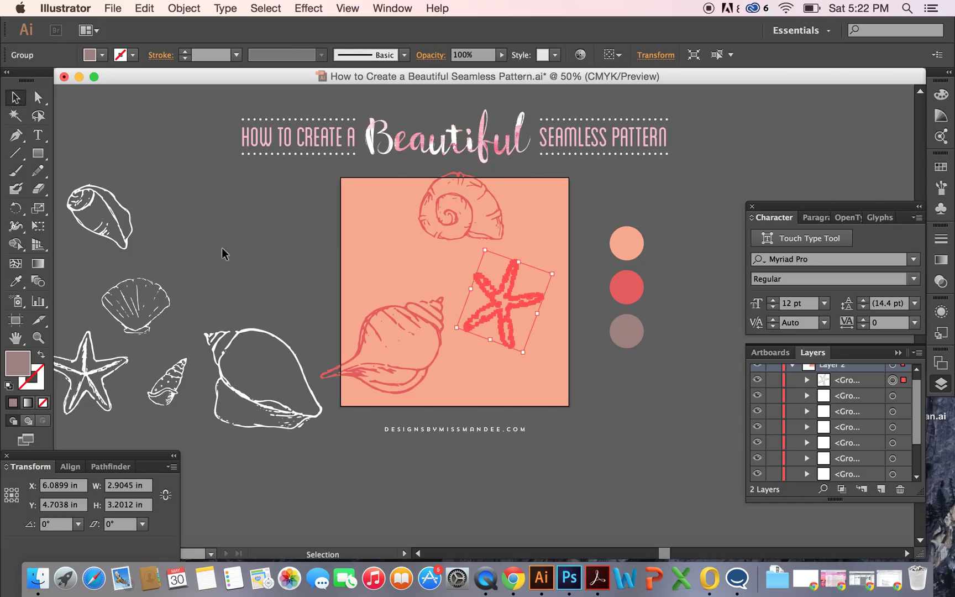
{"action": "left_click", "coordinate": [265, 250]}
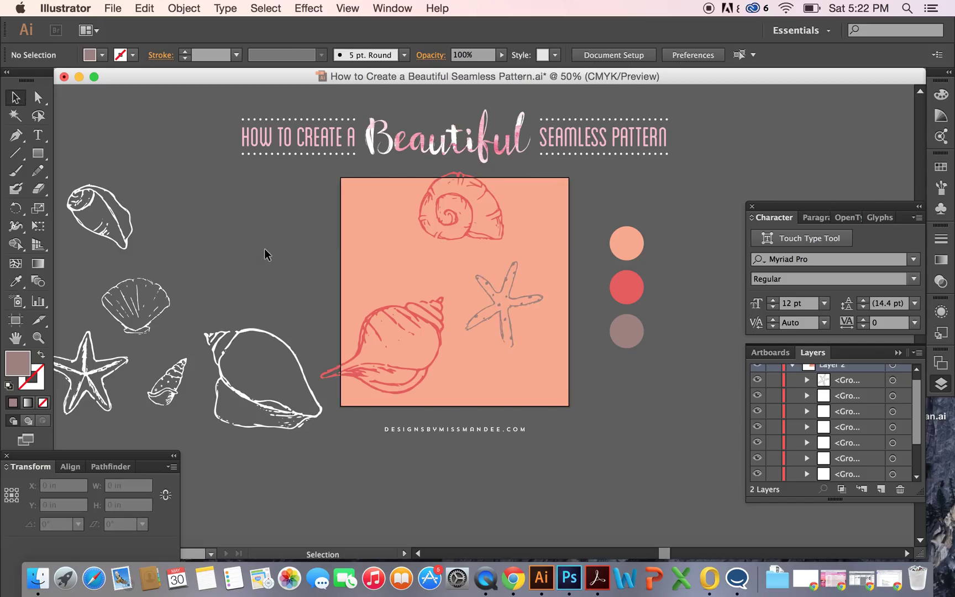
Enlarge the starfish to 3.46 in wide and nudge the red conch slightly upward
{"action": "left_click", "coordinate": [494, 305]}
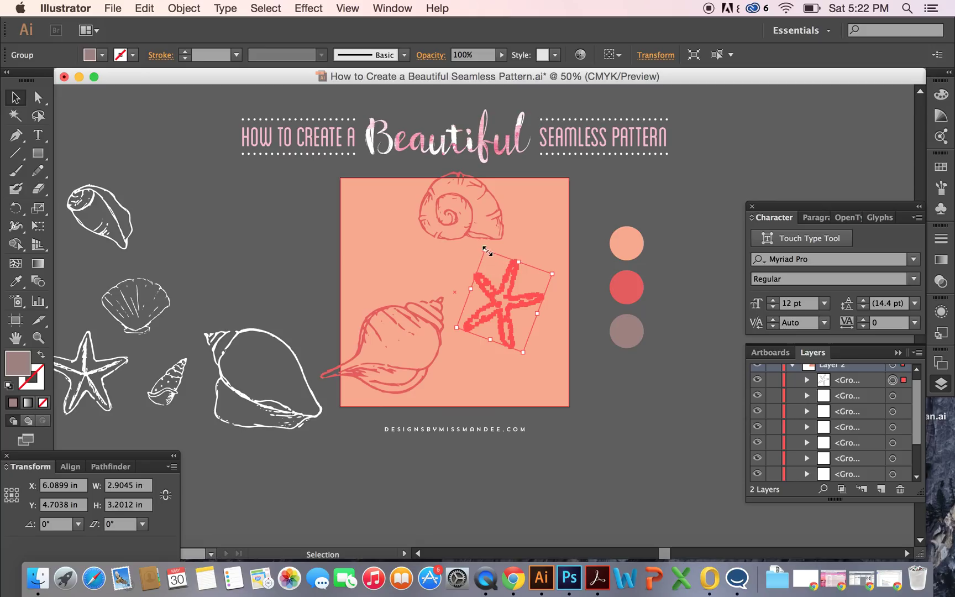
{"action": "left_click_drag", "start_coordinate": [488, 253], "coordinate": [478, 239]}
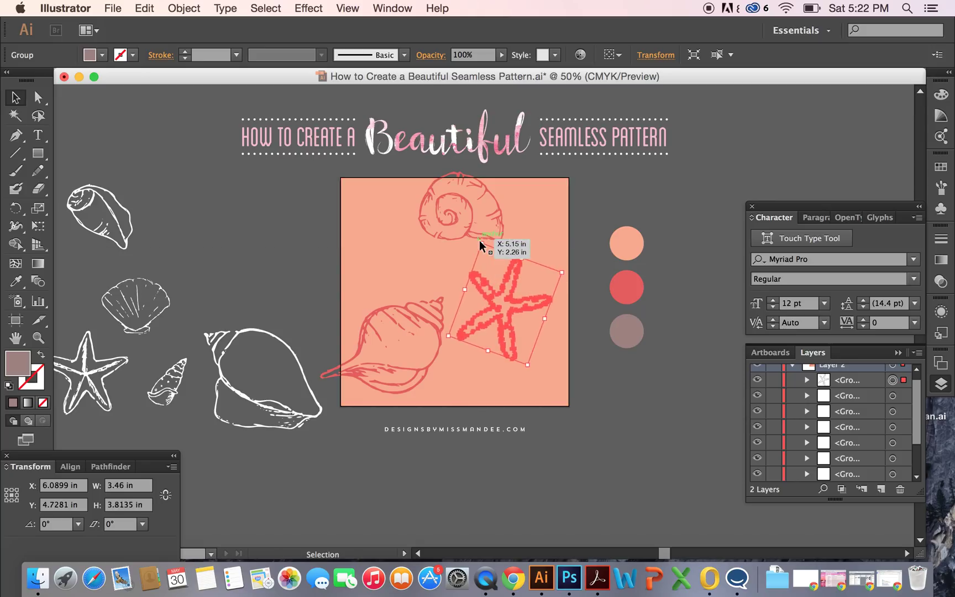
{"action": "left_click", "coordinate": [309, 243]}
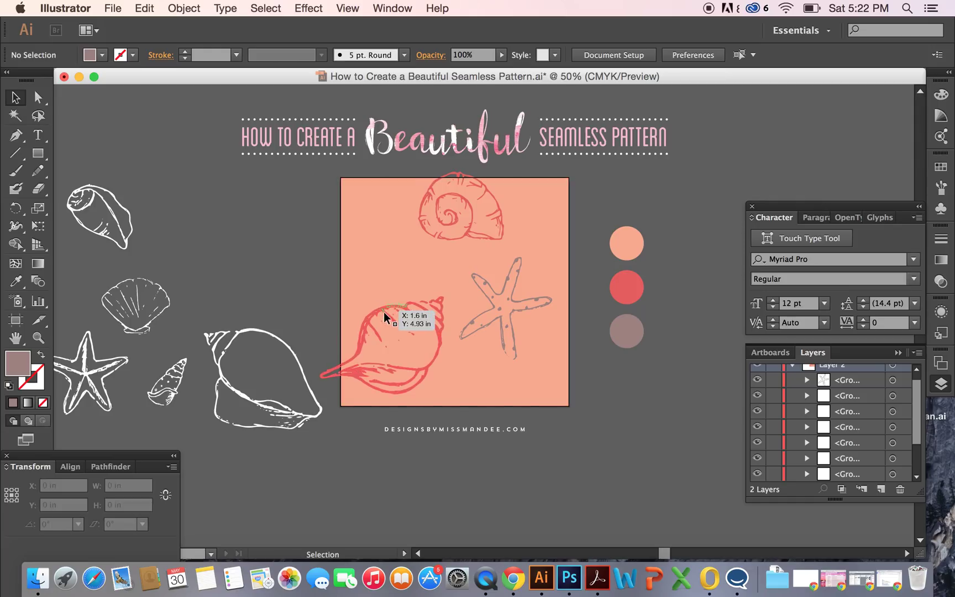
{"action": "left_click_drag", "start_coordinate": [383, 312], "coordinate": [383, 307]}
{"action": "left_click", "coordinate": [284, 293]}
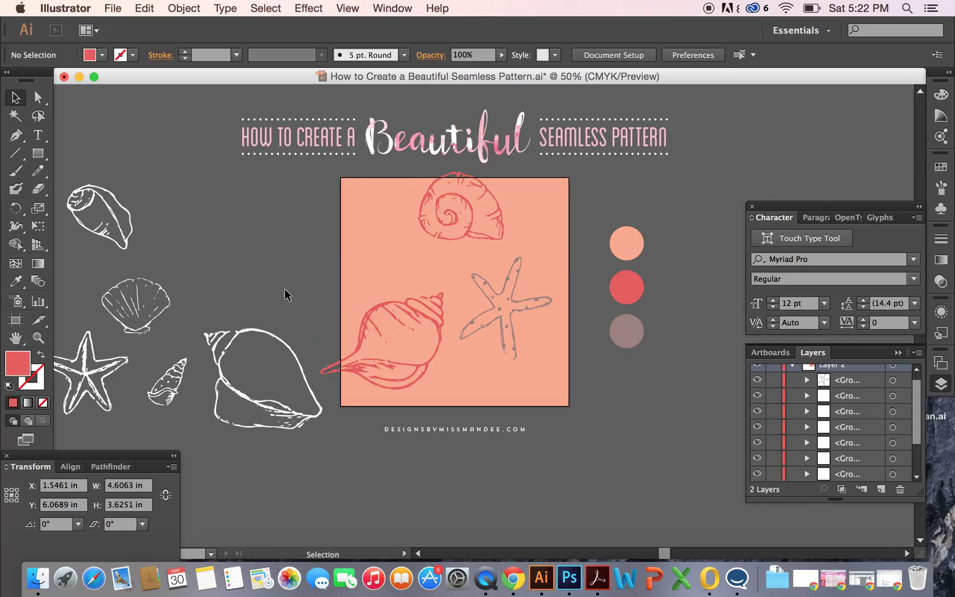
Bring the peach square in front of the shells and shift it left beside the tile, to X −4.1801 in
{"action": "left_click", "coordinate": [393, 239]}
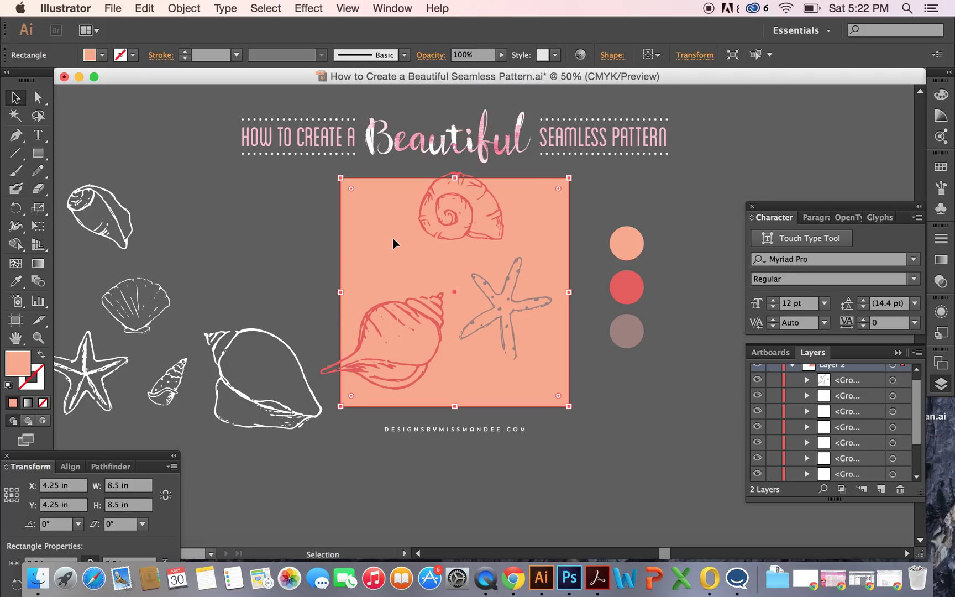
{"action": "key", "text": "a"}
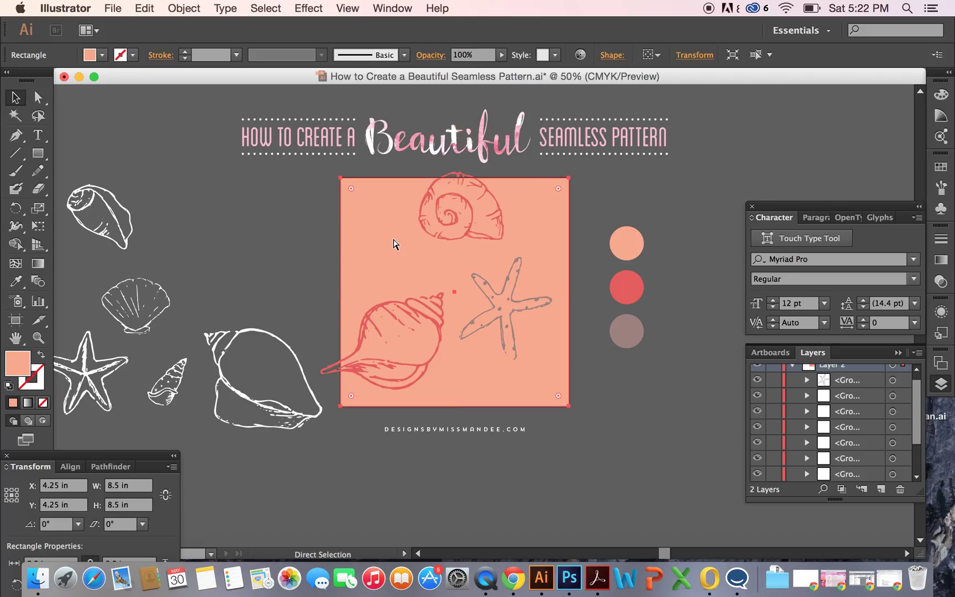
{"action": "key", "text": "v"}
{"action": "key", "text": "a"}
{"action": "key", "text": "v"}
{"action": "right_click", "coordinate": [414, 255]}
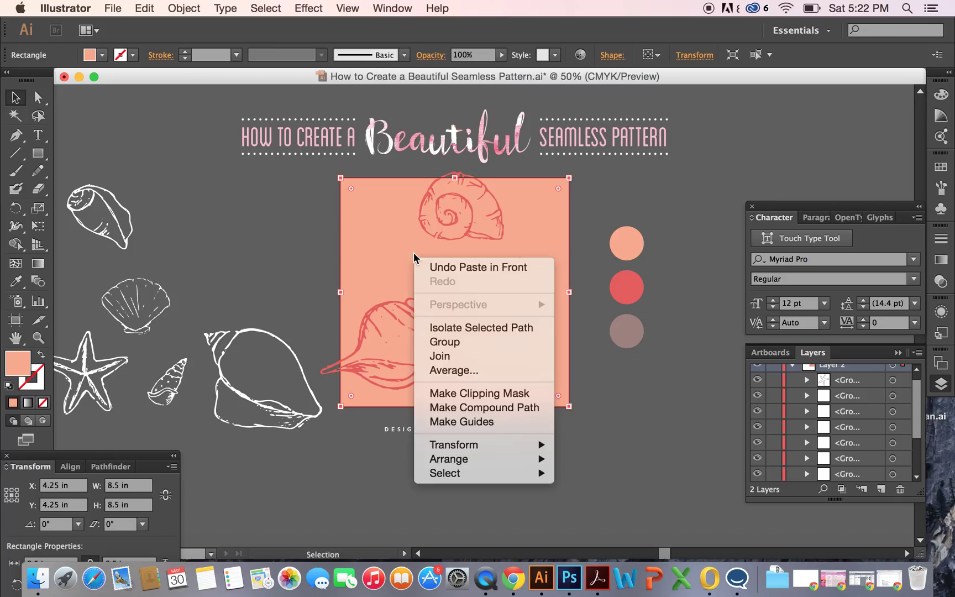
{"action": "mouse_move", "coordinate": [494, 466]}
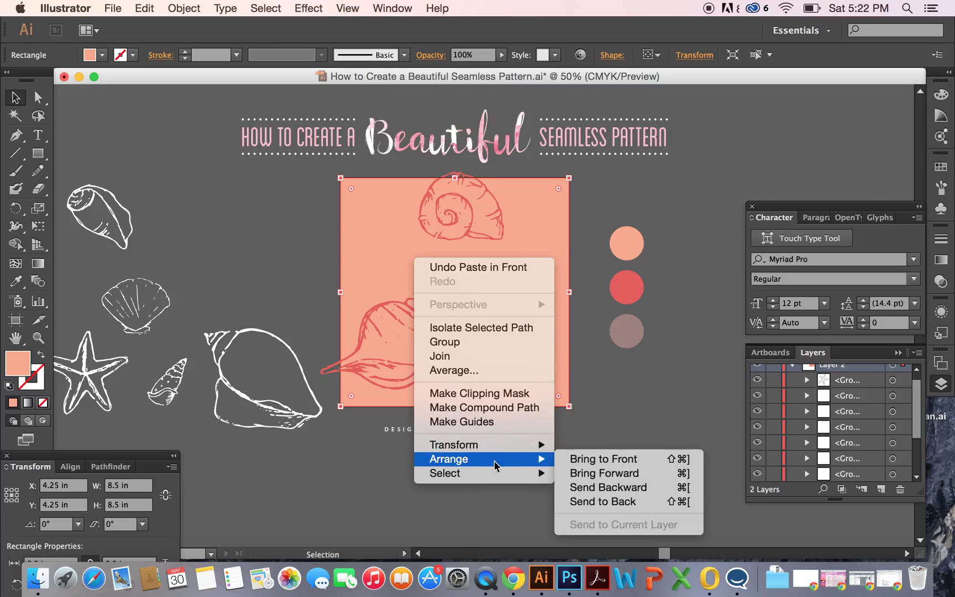
{"action": "left_click", "coordinate": [601, 458]}
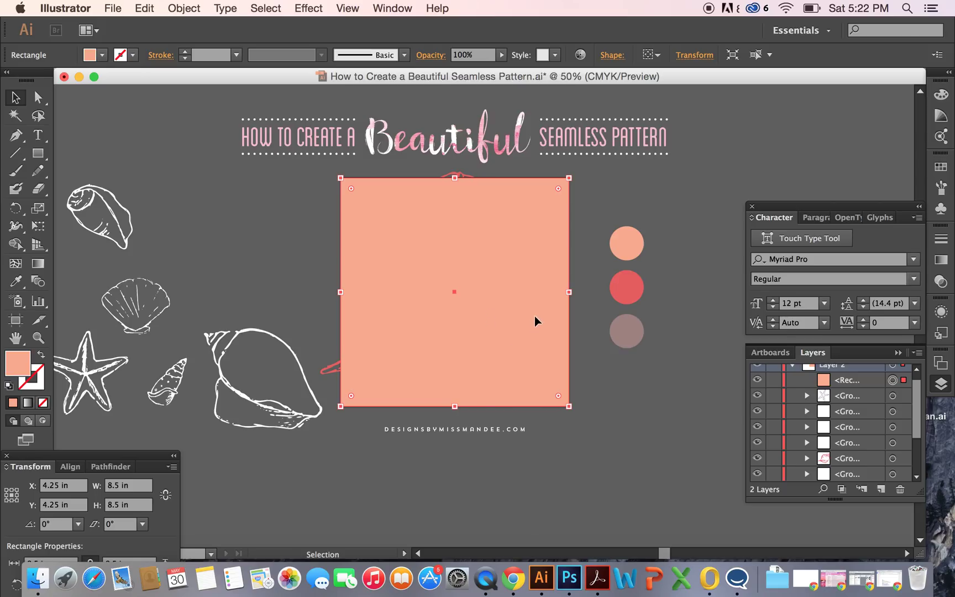
{"action": "left_click_drag", "start_coordinate": [535, 316], "coordinate": [307, 318]}
Bring the right peach square to the front and align it flush above the tile at Y −4.262 in
{"action": "left_click", "coordinate": [495, 367]}
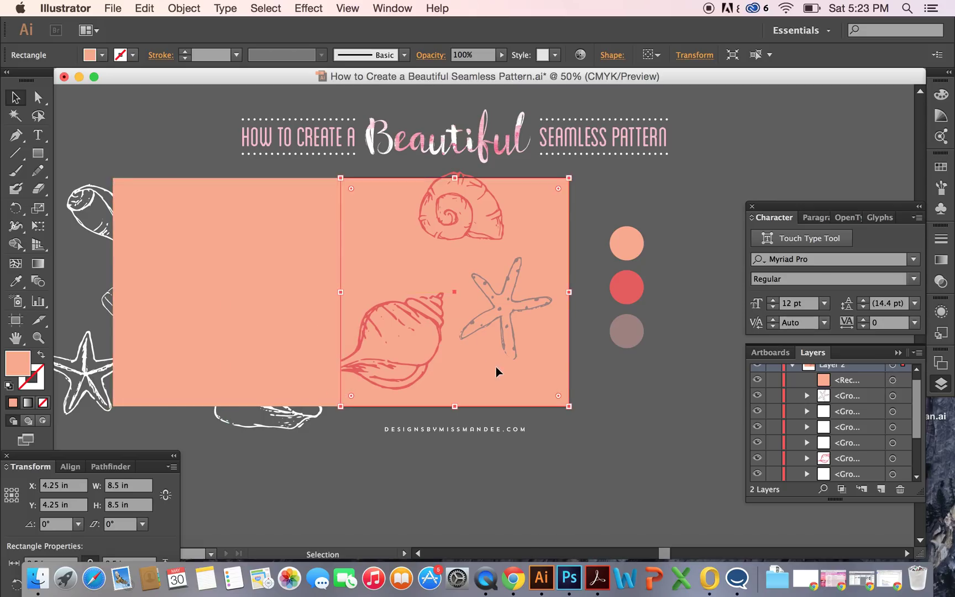
{"action": "right_click", "coordinate": [533, 370]}
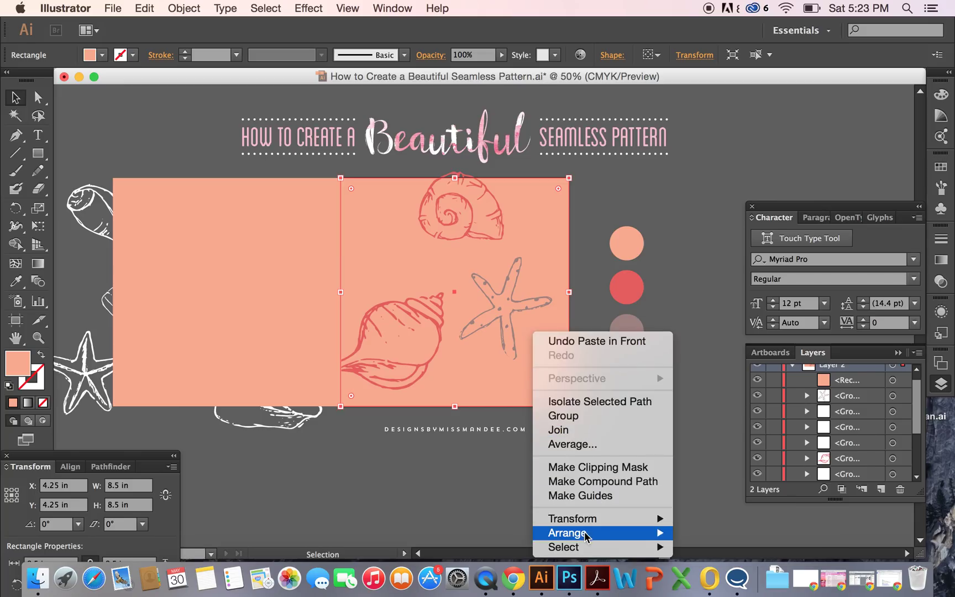
{"action": "mouse_move", "coordinate": [553, 533]}
{"action": "left_click", "coordinate": [729, 481]}
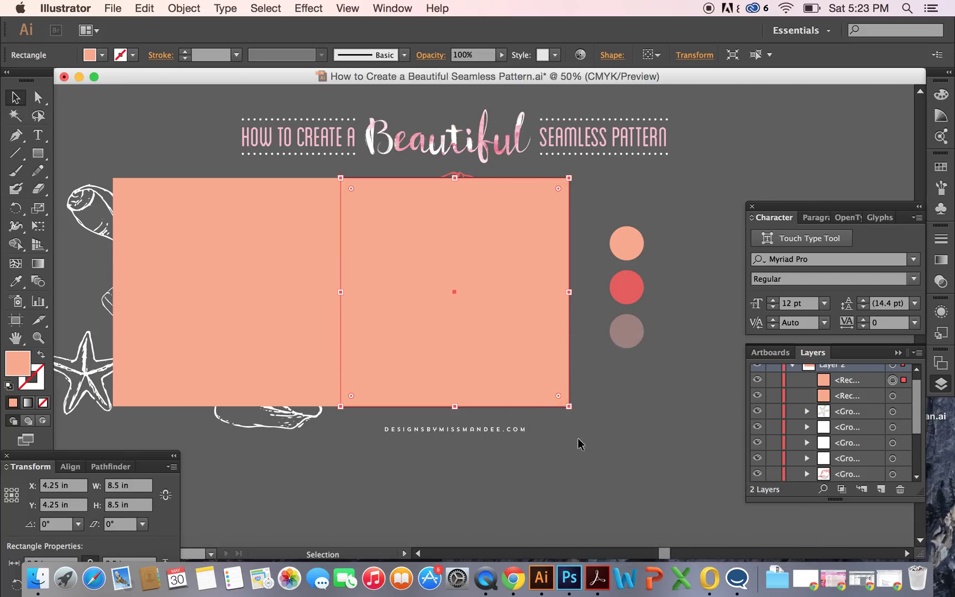
{"action": "left_click_drag", "start_coordinate": [481, 336], "coordinate": [483, 134]}
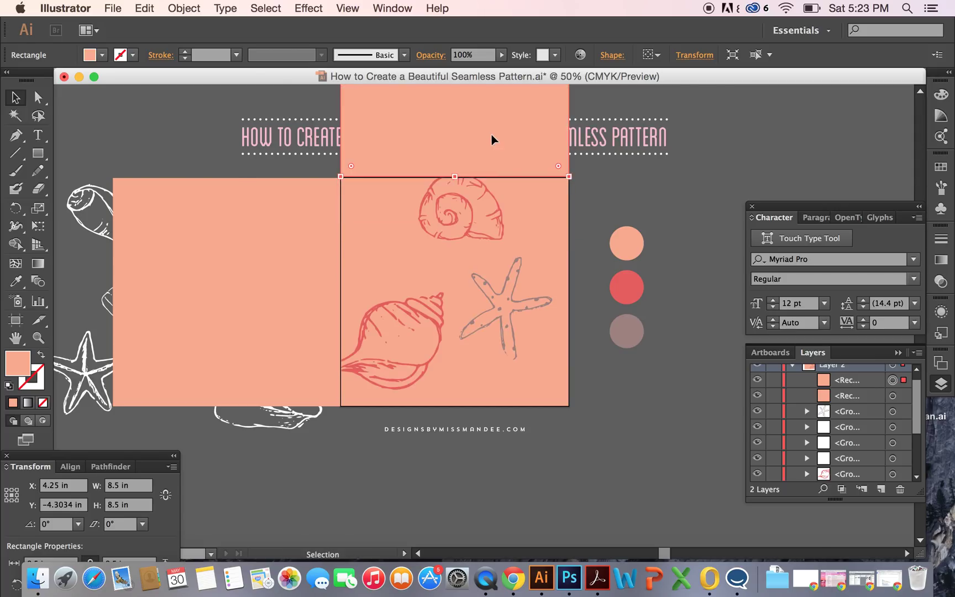
{"action": "key", "text": "super+equal"}
{"action": "key", "text": "super+equal"}
{"action": "scroll", "coordinate": [492, 135], "scroll_direction": "up", "scroll_amount": 5}
{"action": "left_click_drag", "start_coordinate": [506, 124], "coordinate": [534, 177]}
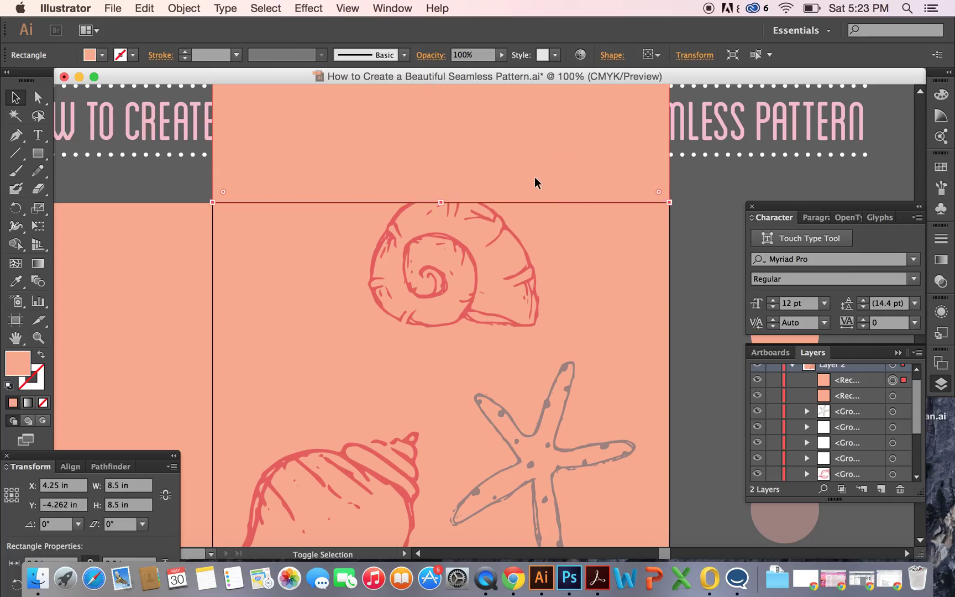
Make a clipping mask from the spiral shell and the peach square above the tile
{"action": "left_click", "coordinate": [690, 286]}
{"action": "key", "text": "super+minus"}
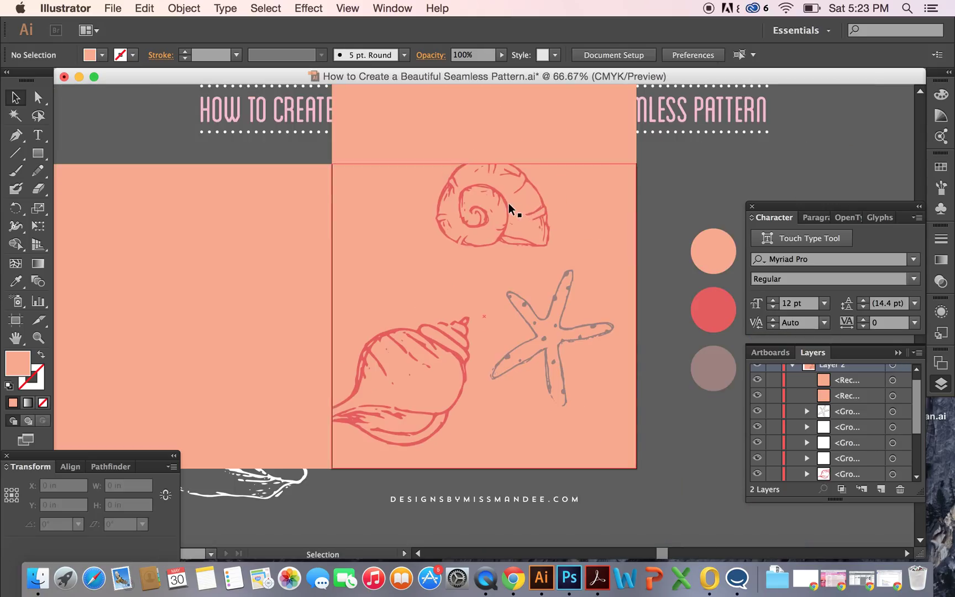
{"action": "left_click", "coordinate": [508, 205]}
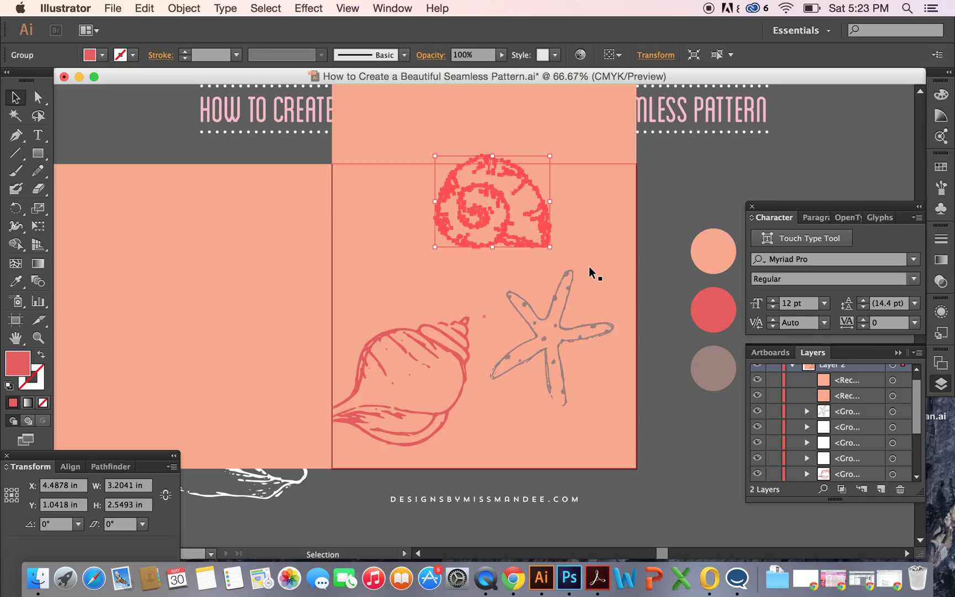
{"action": "key", "text": "a"}
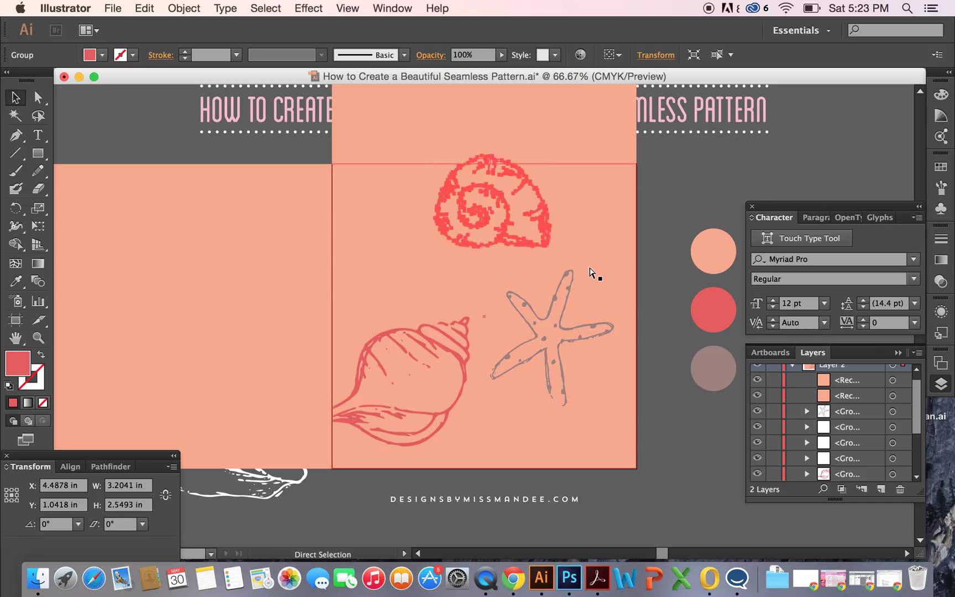
{"action": "key", "text": "v"}
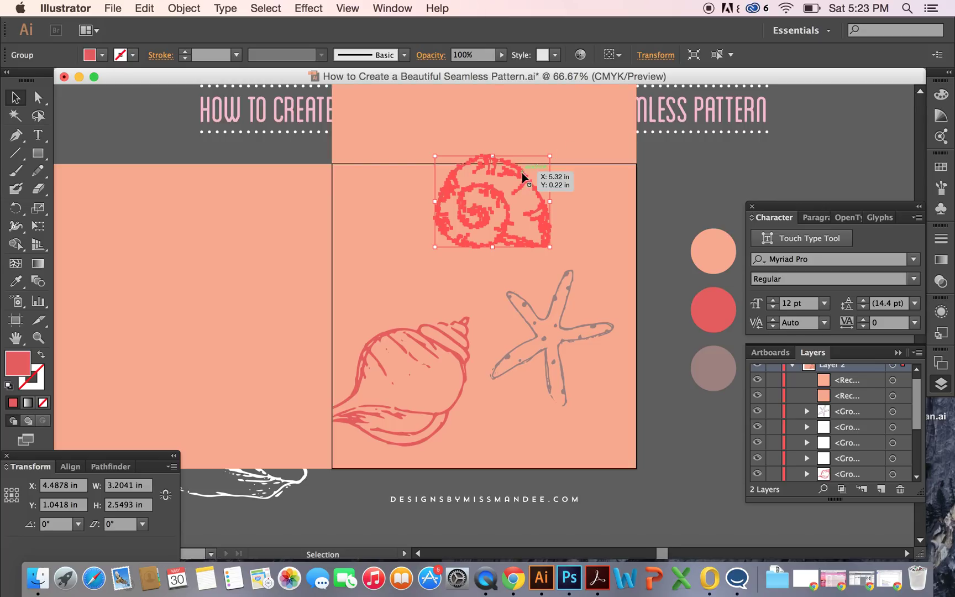
{"action": "left_click", "coordinate": [580, 129], "text": "shift"}
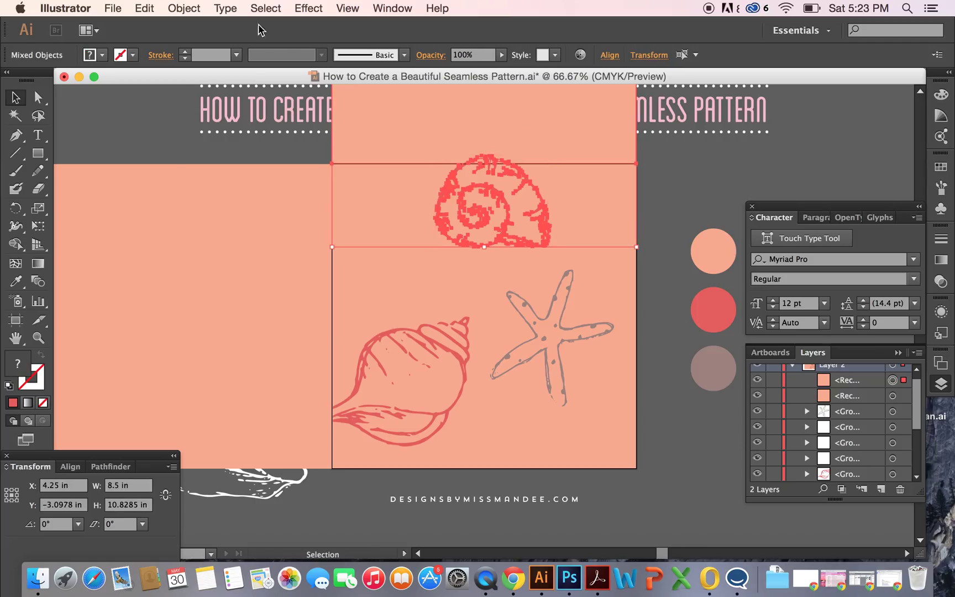
{"action": "left_click", "coordinate": [184, 7]}
{"action": "mouse_move", "coordinate": [219, 430]}
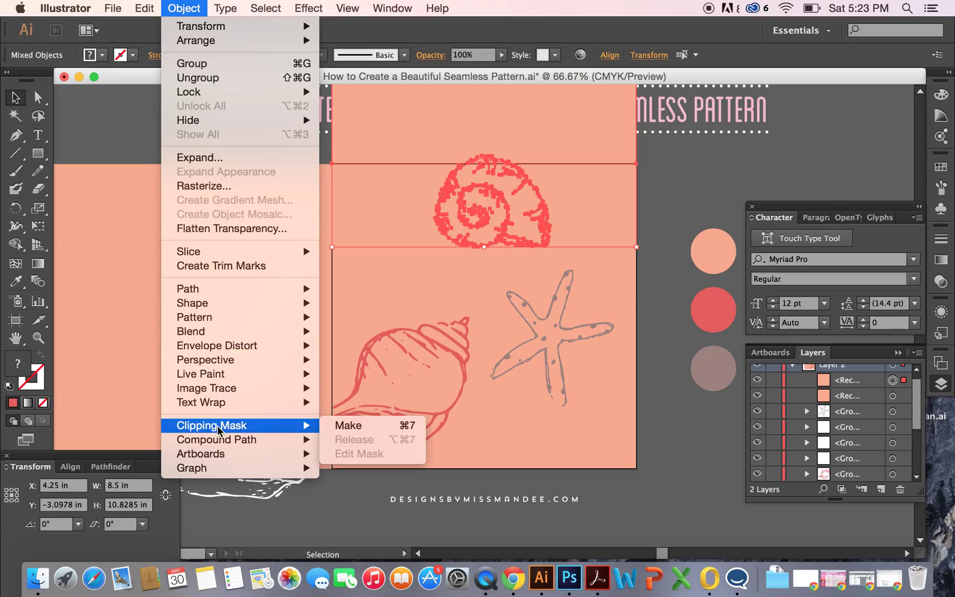
{"action": "left_click", "coordinate": [352, 426]}
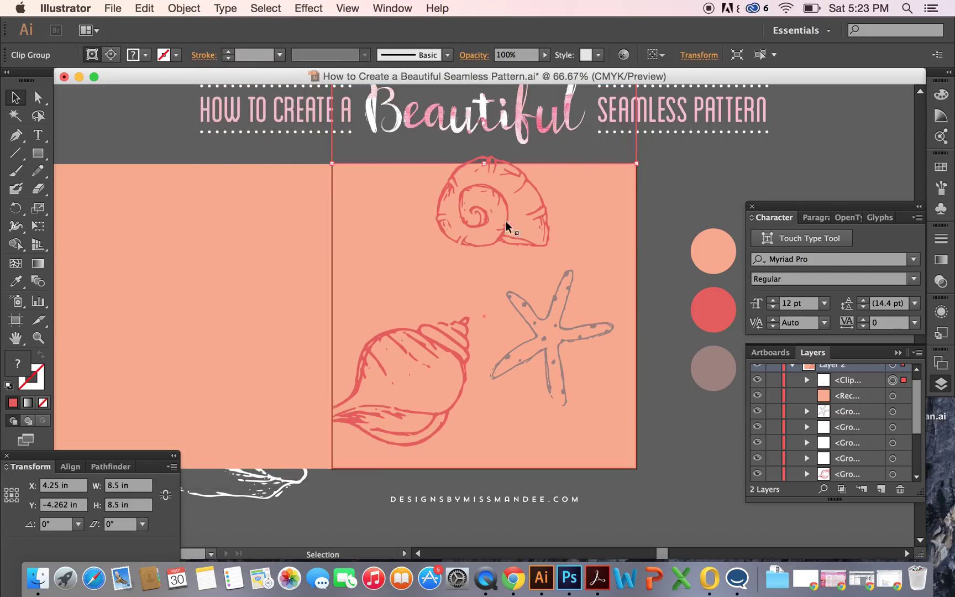
{"action": "left_click", "coordinate": [265, 322]}
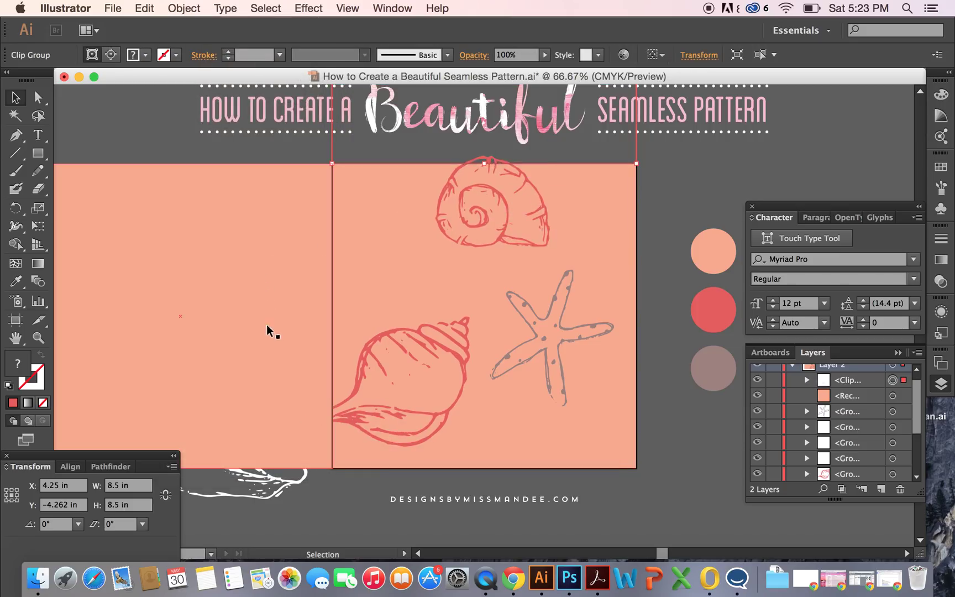
{"action": "left_click", "coordinate": [310, 395]}
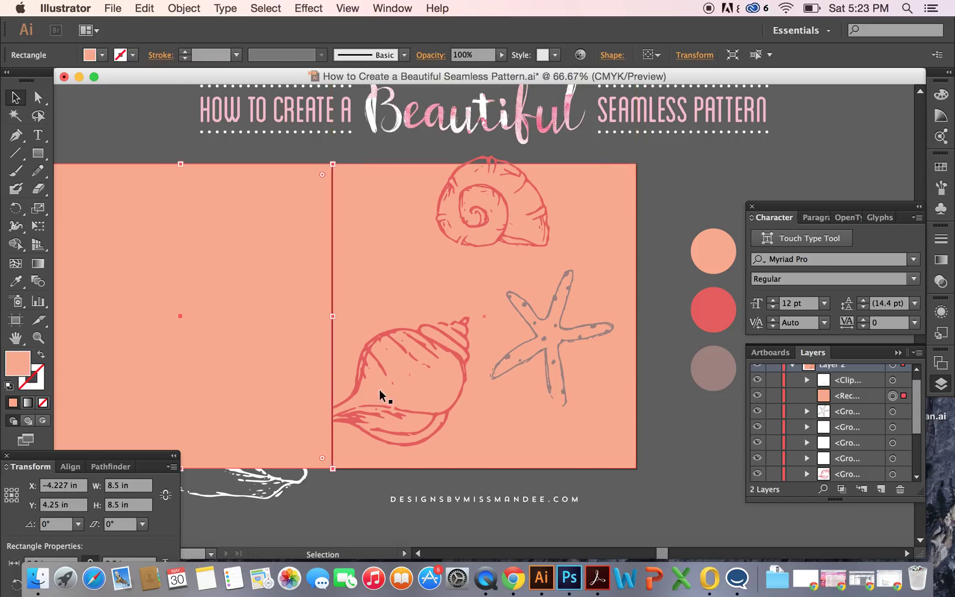
Clip the conch to the left square, then move the conch and spiral pieces to the right and bottom edges
{"action": "left_click", "coordinate": [366, 380]}
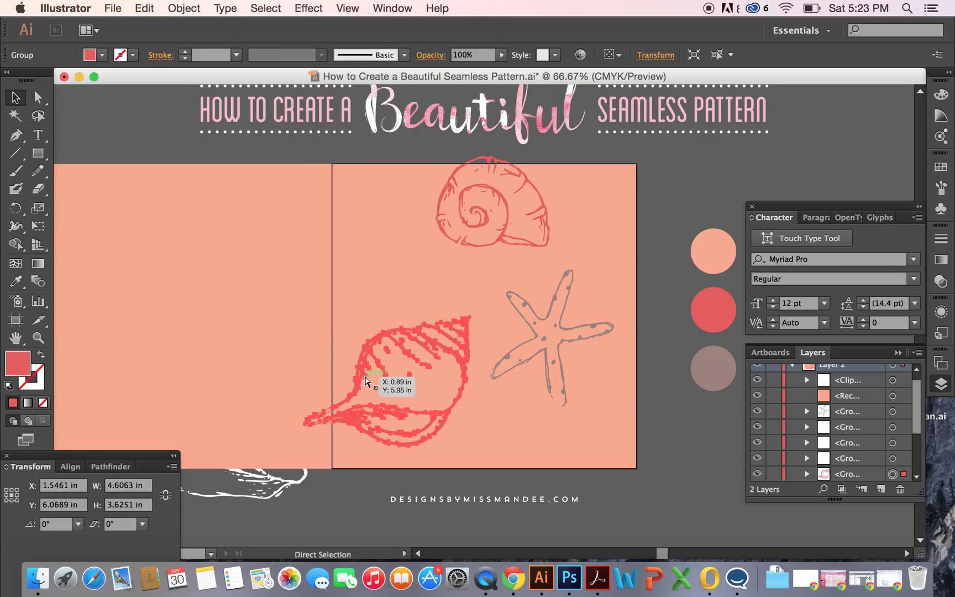
{"action": "key", "text": "v"}
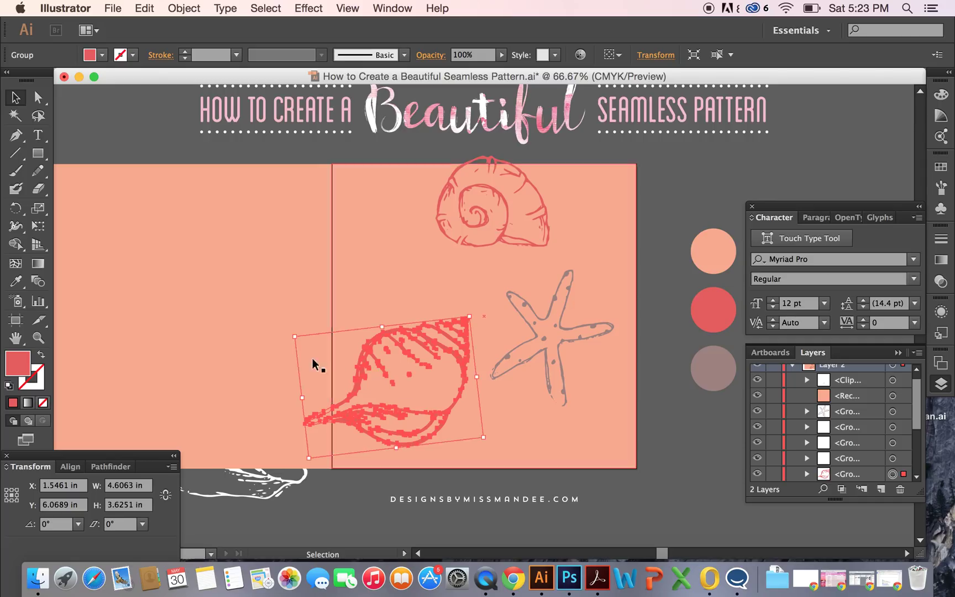
{"action": "left_click", "coordinate": [245, 358], "text": "shift"}
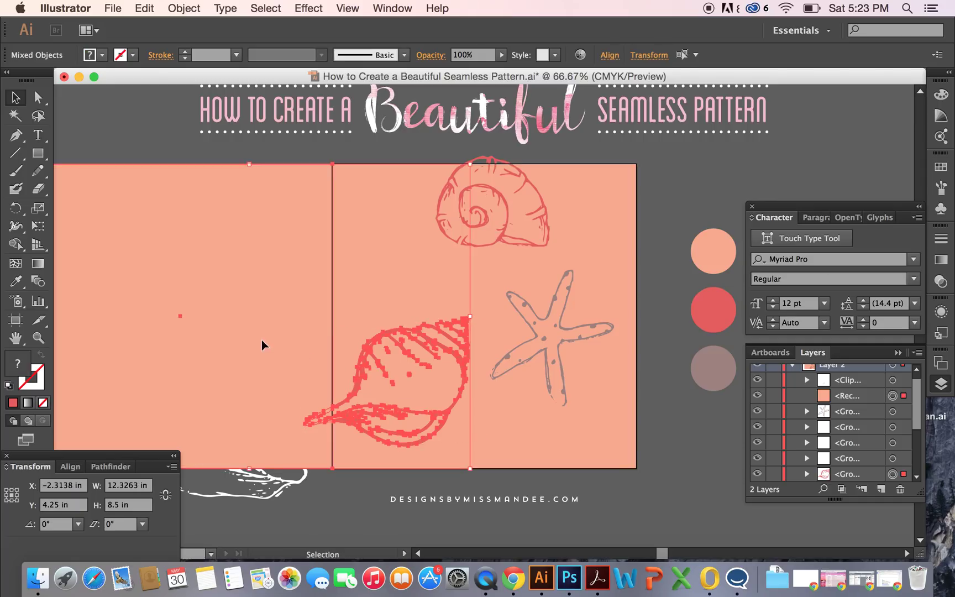
{"action": "key", "text": "super+7"}
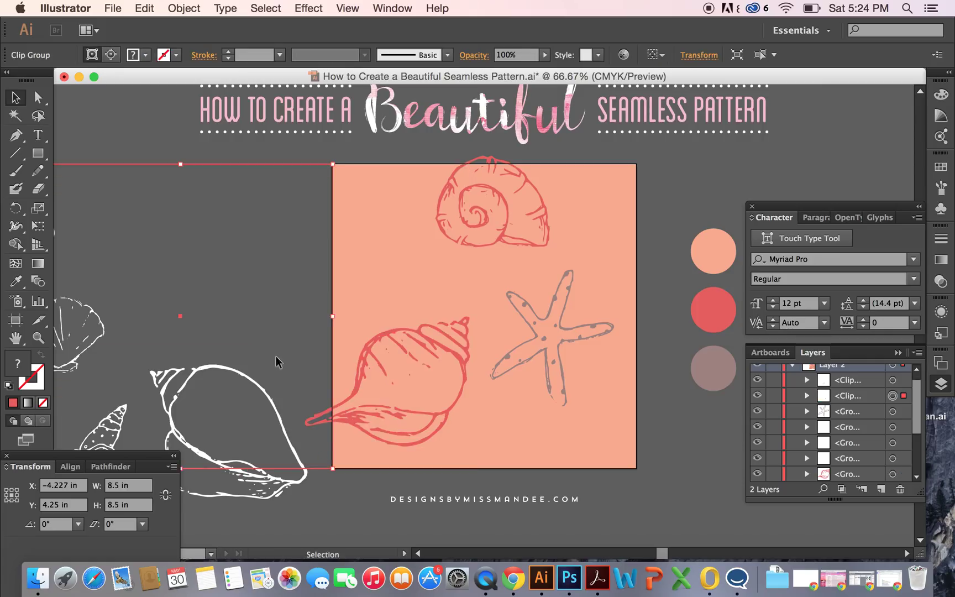
{"action": "left_click_drag", "start_coordinate": [309, 423], "coordinate": [625, 408]}
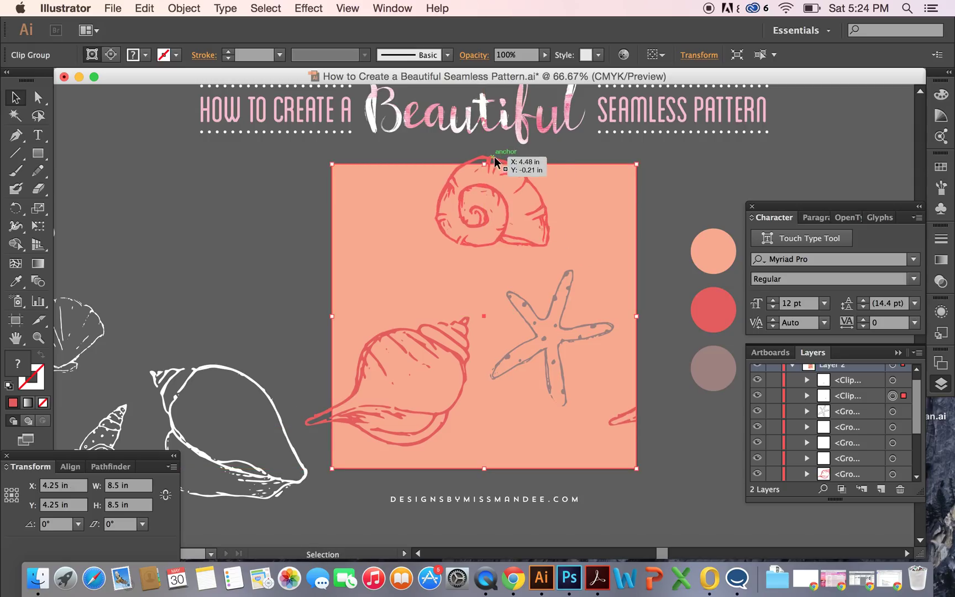
{"action": "left_click_drag", "start_coordinate": [495, 162], "coordinate": [484, 460]}
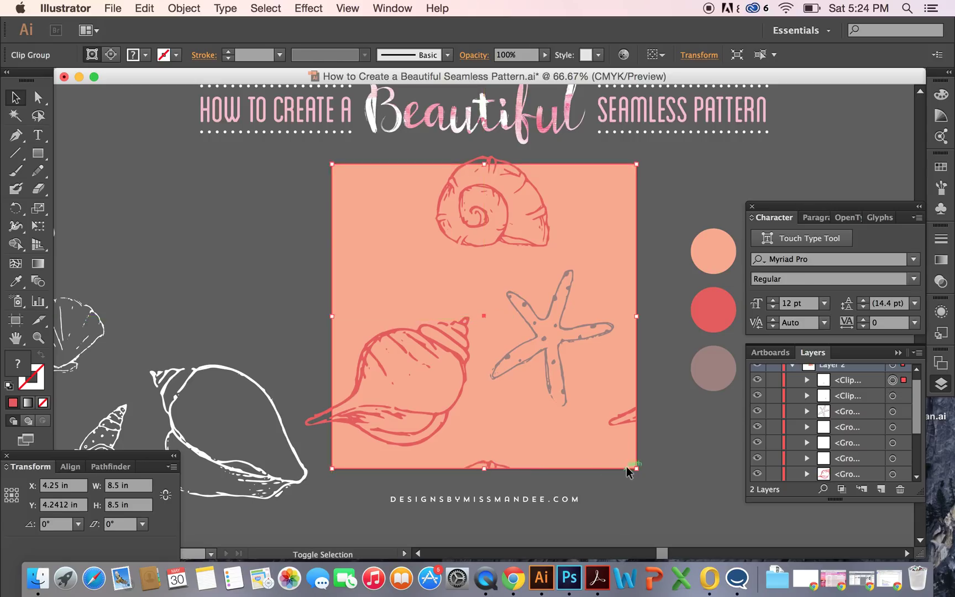
Group the conch, spiral shell and starfish together
{"action": "left_click", "coordinate": [657, 464]}
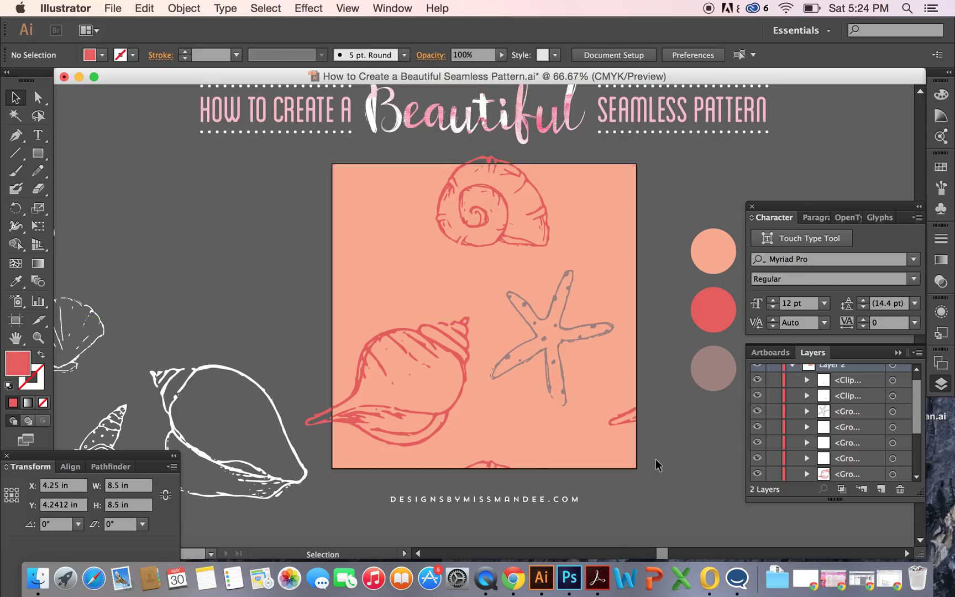
{"action": "left_click", "coordinate": [410, 329]}
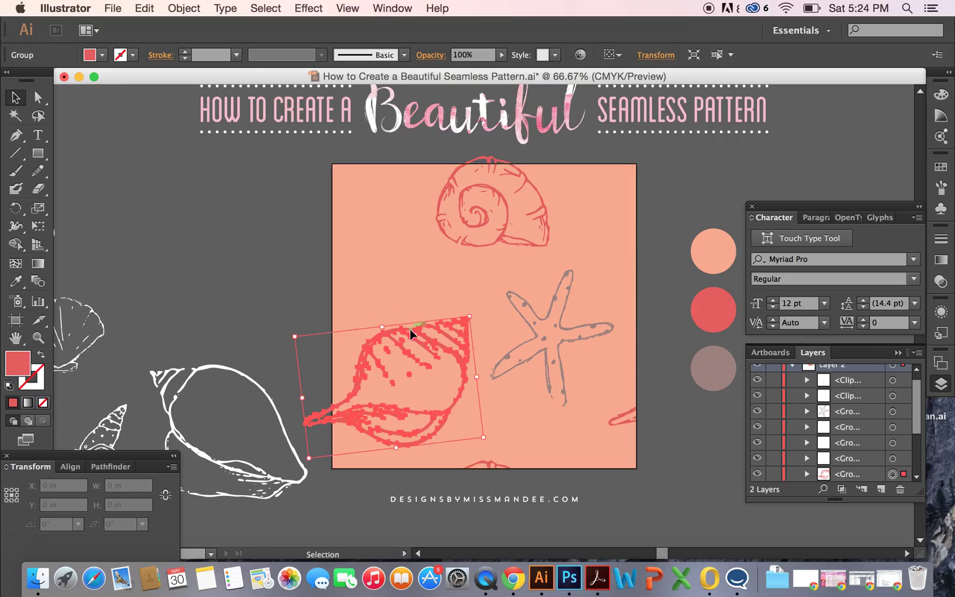
{"action": "left_click", "coordinate": [484, 209], "text": "shift"}
{"action": "left_click", "coordinate": [521, 294], "text": "shift"}
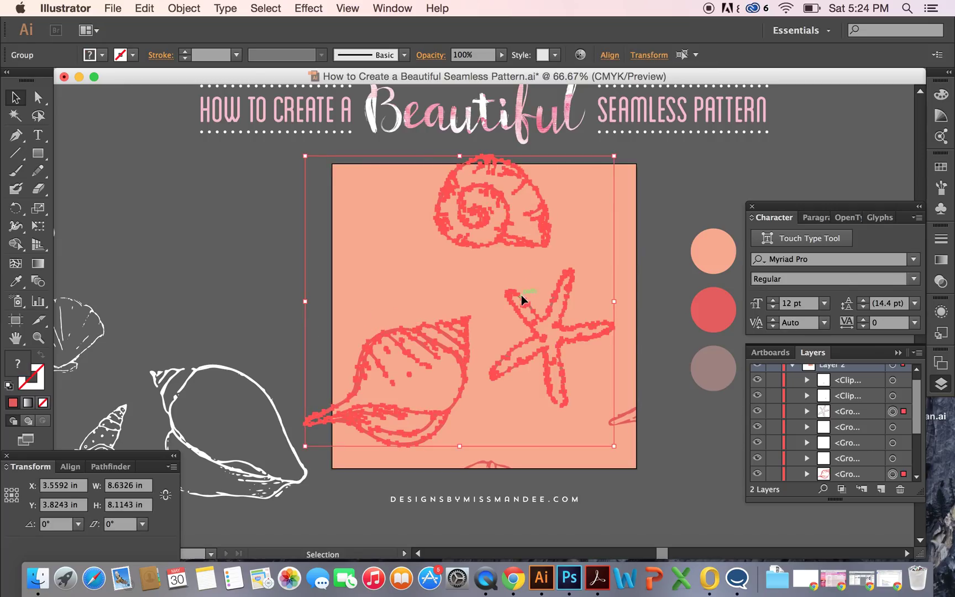
{"action": "key", "text": "super+g"}
{"action": "key", "text": "v"}
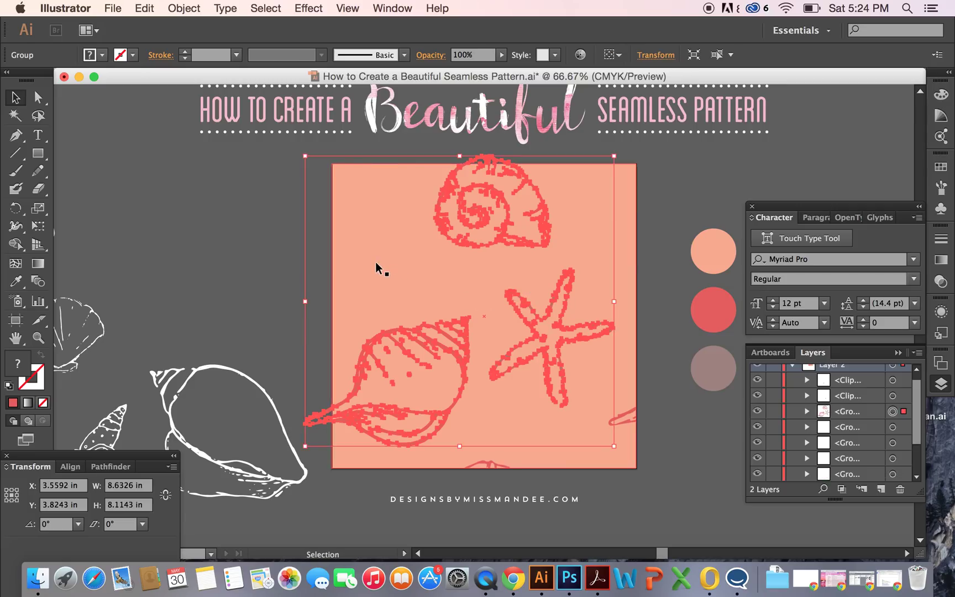
Bring the salmon square to the front and clip the shell group to it with Cmd+7
{"action": "left_click", "coordinate": [627, 215]}
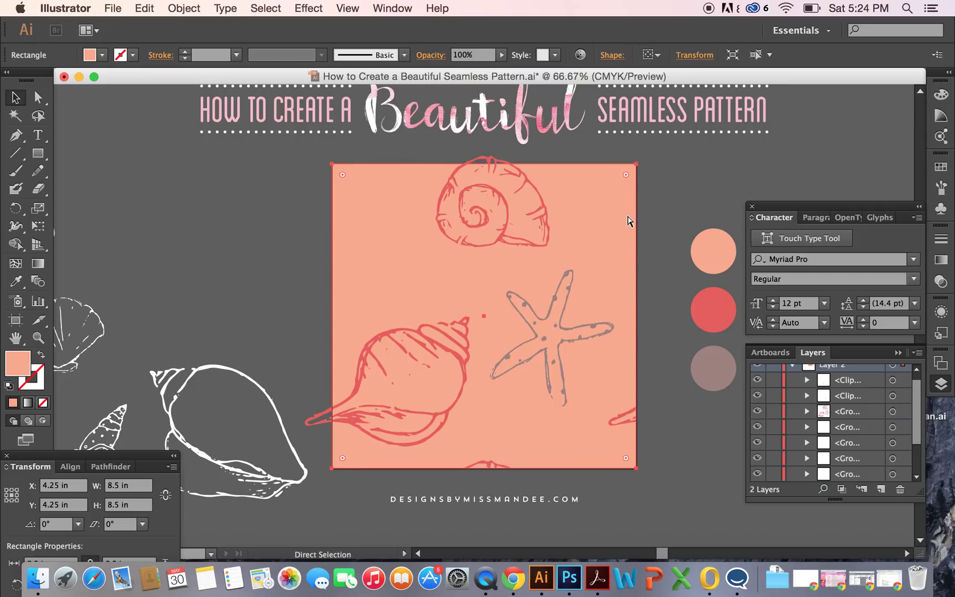
{"action": "right_click", "coordinate": [602, 231]}
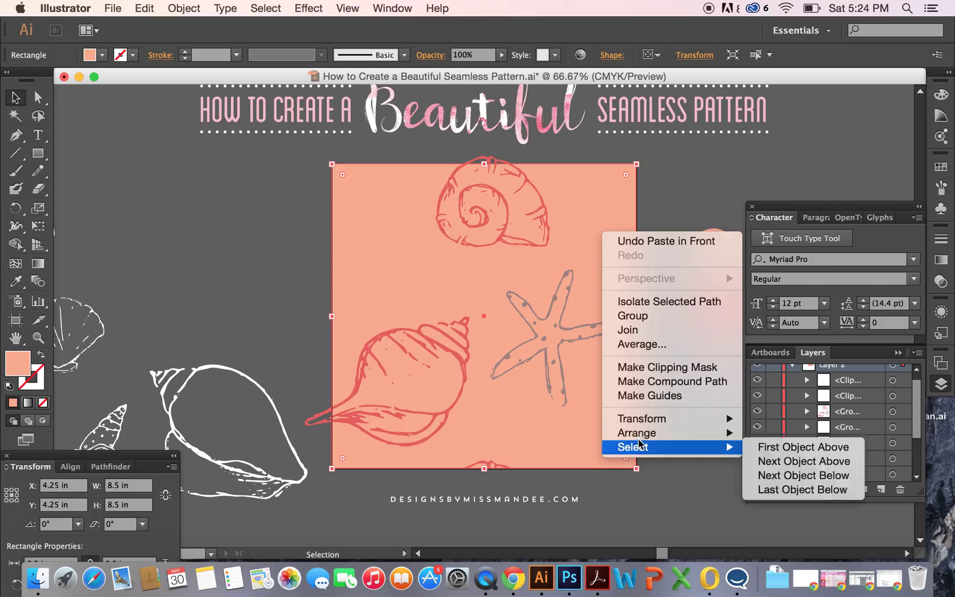
{"action": "mouse_move", "coordinate": [641, 434]}
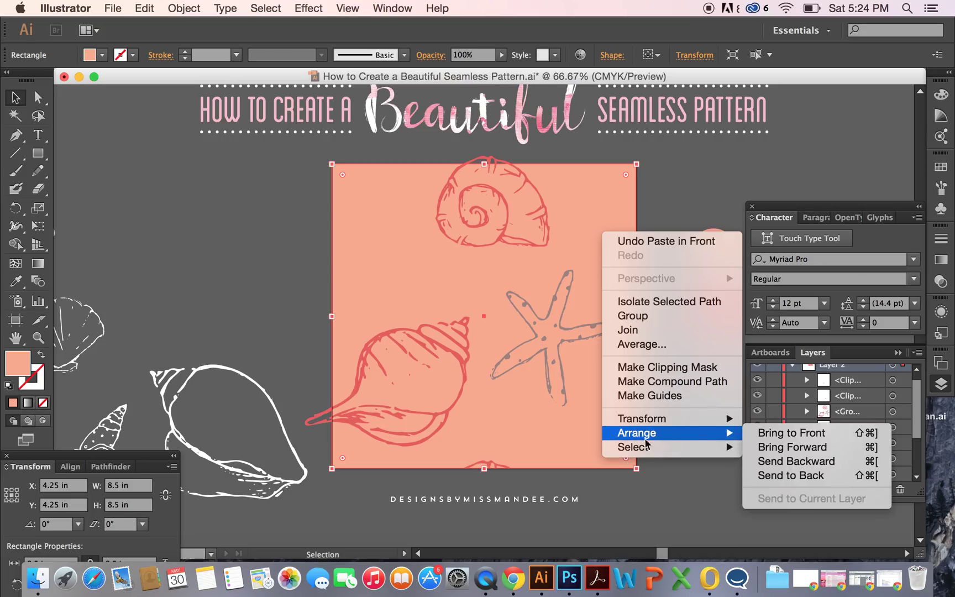
{"action": "left_click", "coordinate": [787, 433]}
{"action": "left_click", "coordinate": [495, 161], "text": "shift"}
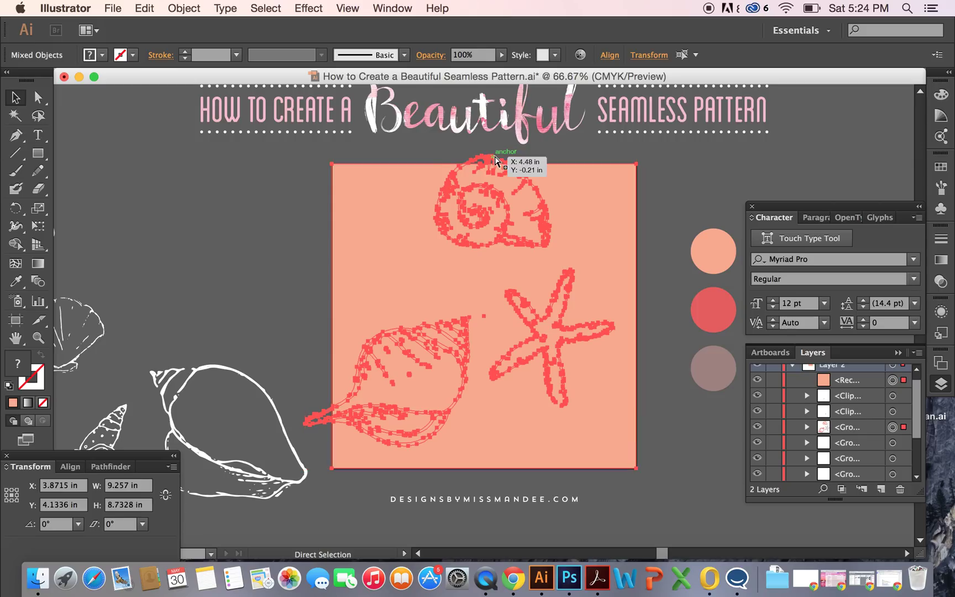
{"action": "key", "text": "super+7"}
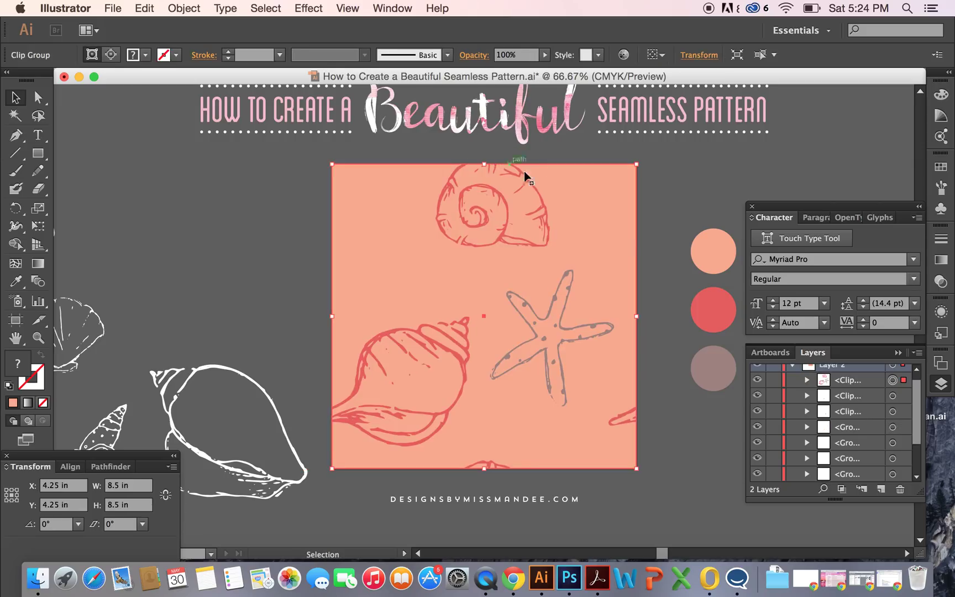
{"action": "left_click", "coordinate": [653, 242]}
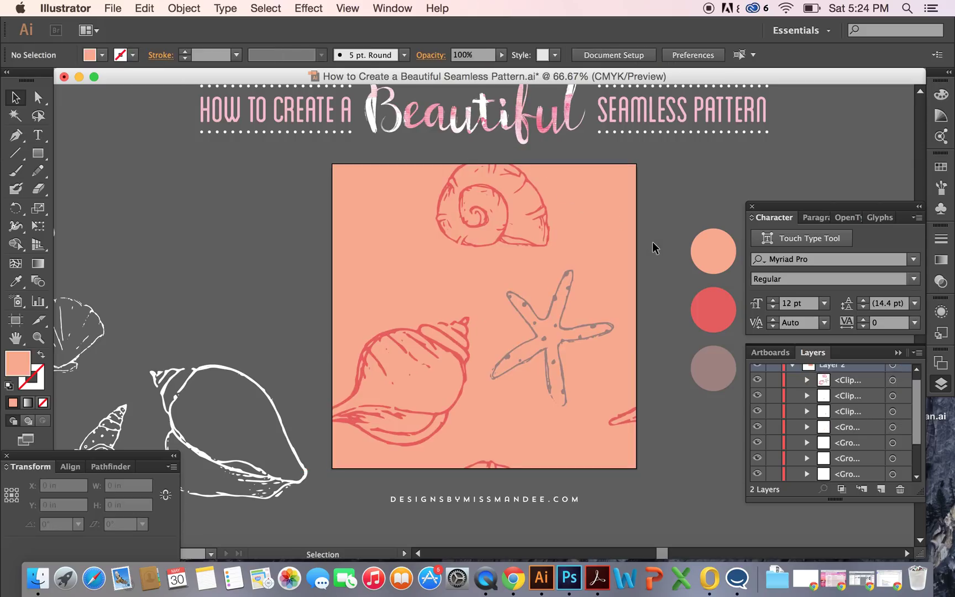
{"action": "scroll", "coordinate": [653, 242], "scroll_direction": "right", "scroll_amount": 2}
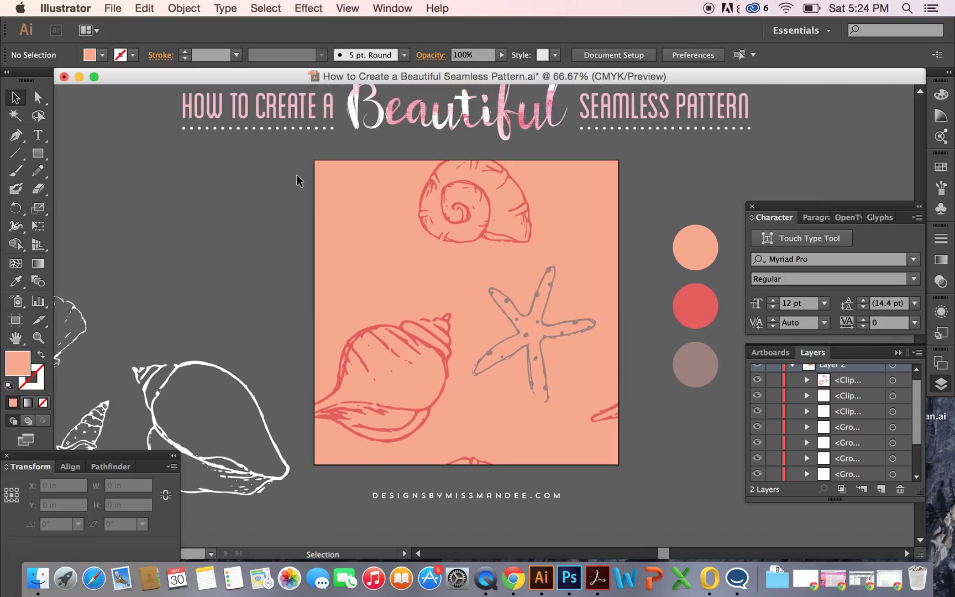
Group the three clipped pieces into one tile, then paste a copy flush beside it, 8.5 in apart
{"action": "left_click_drag", "start_coordinate": [298, 172], "coordinate": [623, 455]}
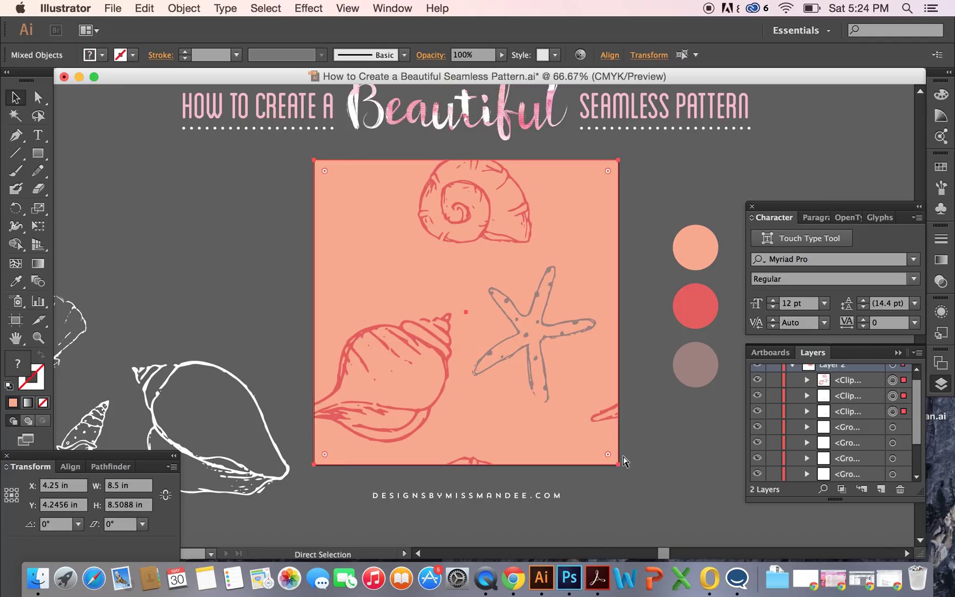
{"action": "key", "text": "super+g"}
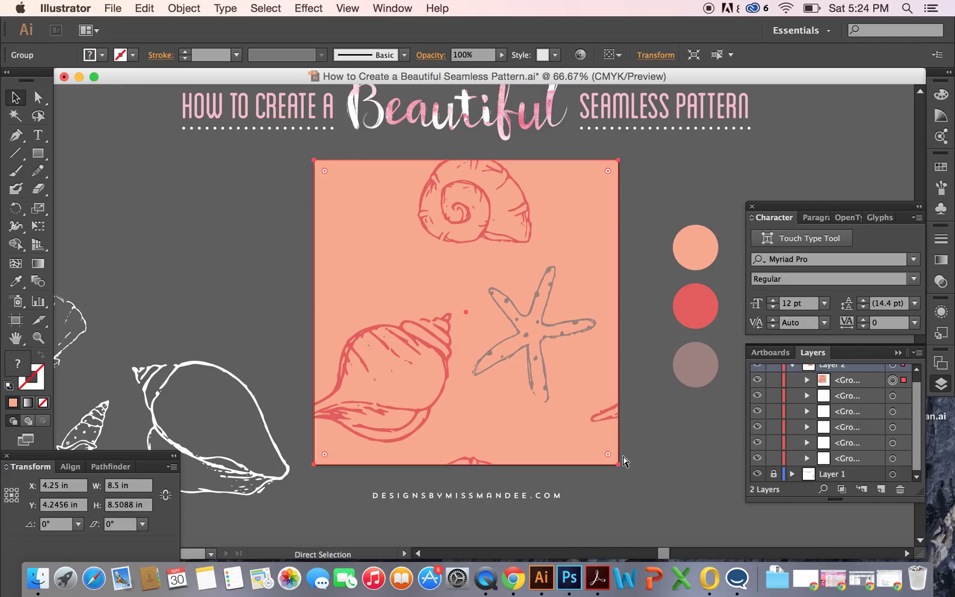
{"action": "key", "text": "super+minus"}
{"action": "key", "text": "super+minus"}
{"action": "key", "text": "super+minus"}
{"action": "scroll", "coordinate": [623, 455], "scroll_direction": "right", "scroll_amount": 10}
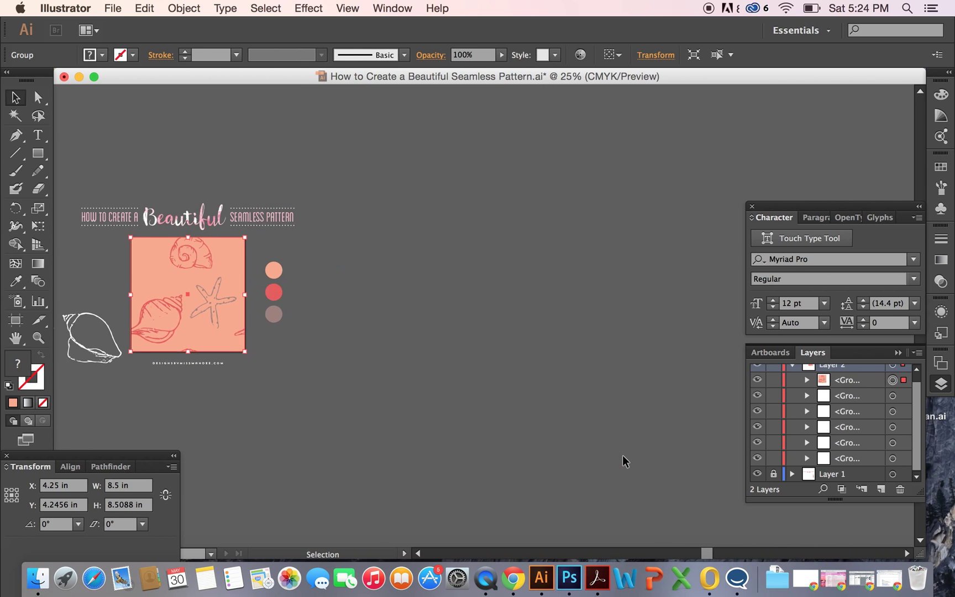
{"action": "key", "text": "super+c"}
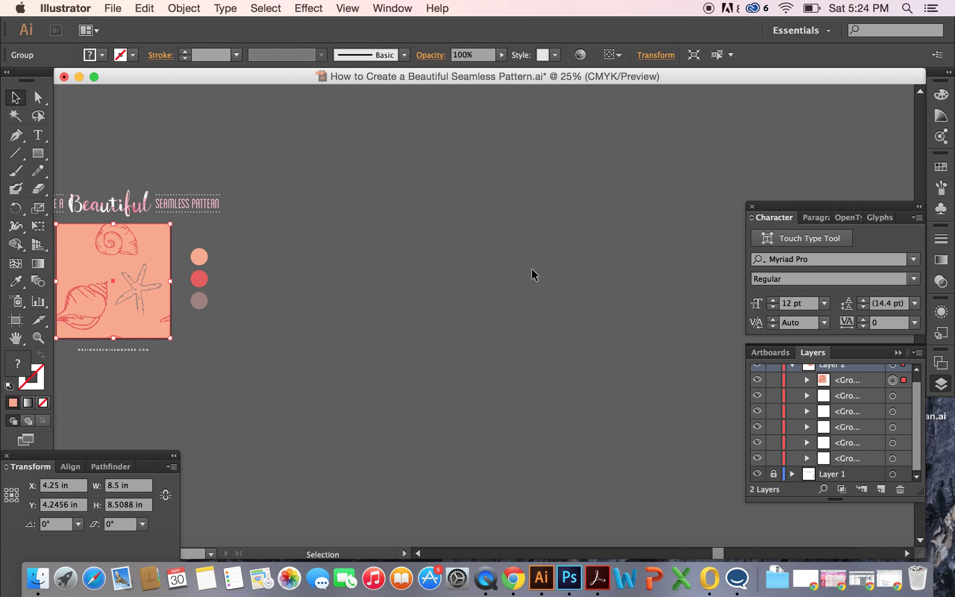
{"action": "left_click", "coordinate": [532, 272]}
{"action": "key", "text": "super+v"}
{"action": "scroll", "coordinate": [532, 273], "scroll_direction": "right", "scroll_amount": 3}
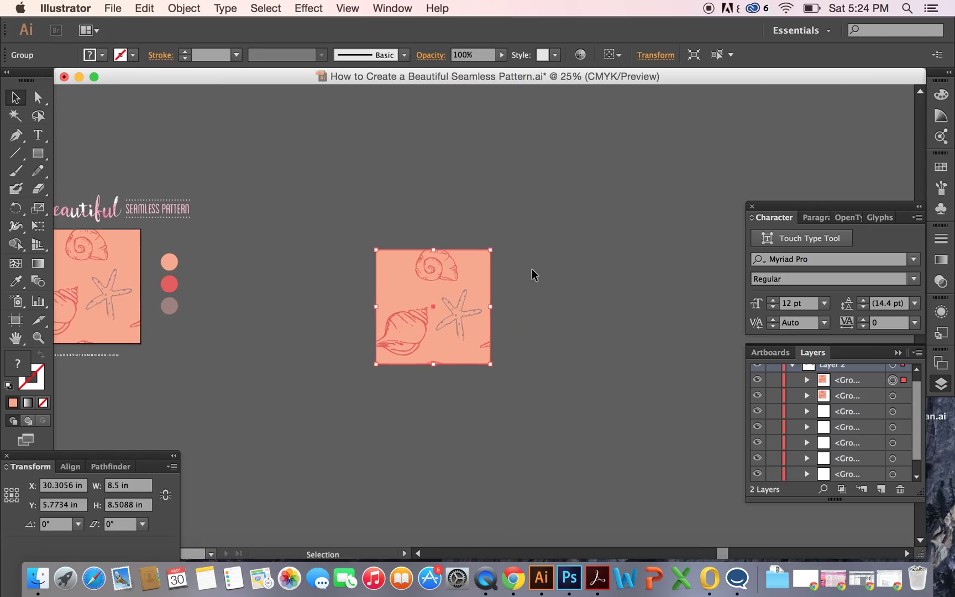
Alt+Shift-drag a copy of the tile to the right and repeat twice with Cmd+D to make four tiles
{"action": "key", "text": "a"}
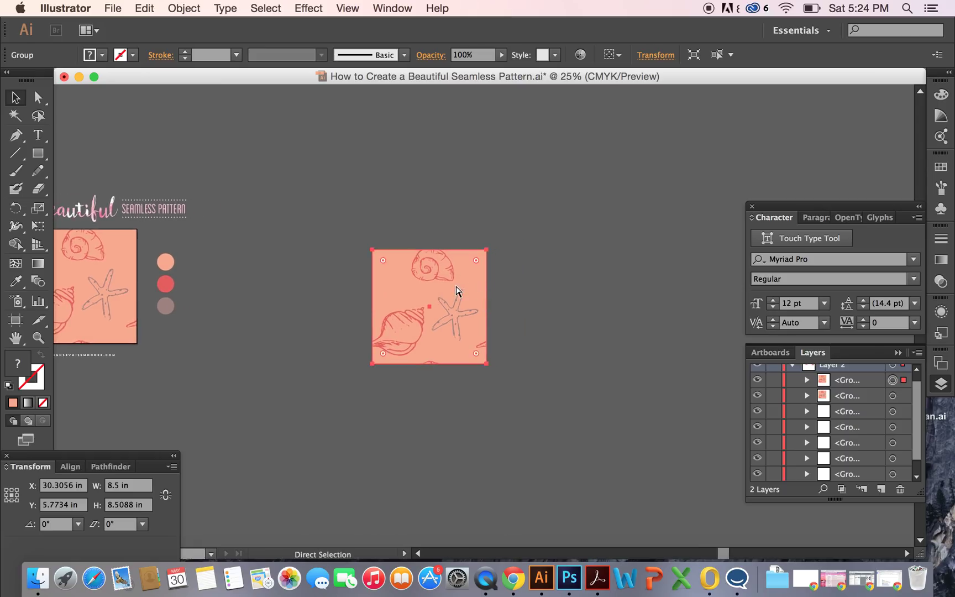
{"action": "key", "text": "v"}
{"action": "left_click_drag", "start_coordinate": [415, 281], "coordinate": [532, 276]}
{"action": "scroll", "coordinate": [532, 281], "scroll_direction": "right", "scroll_amount": 5}
{"action": "scroll", "coordinate": [533, 281], "scroll_direction": "down", "scroll_amount": 1}
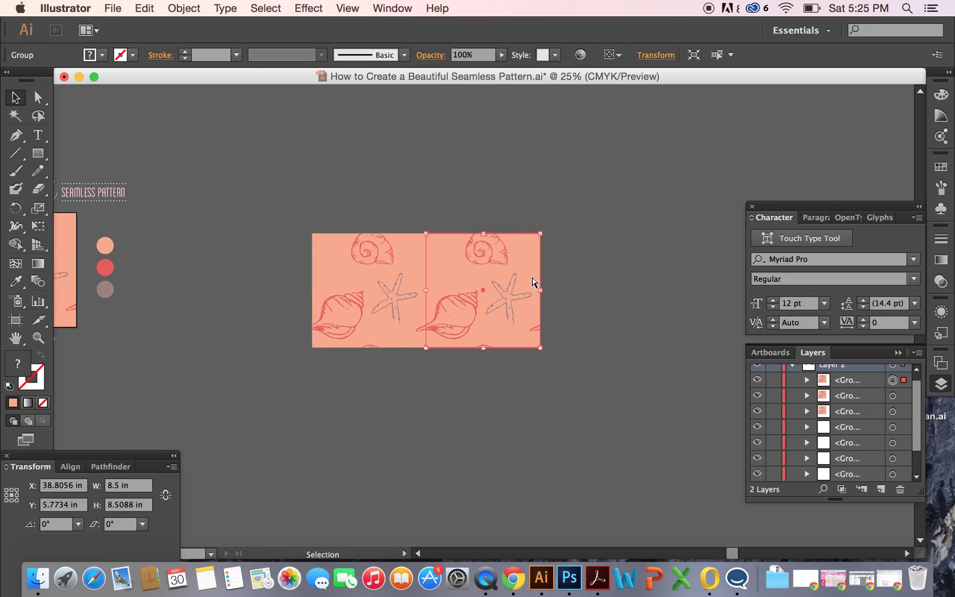
{"action": "key", "text": "super+d"}
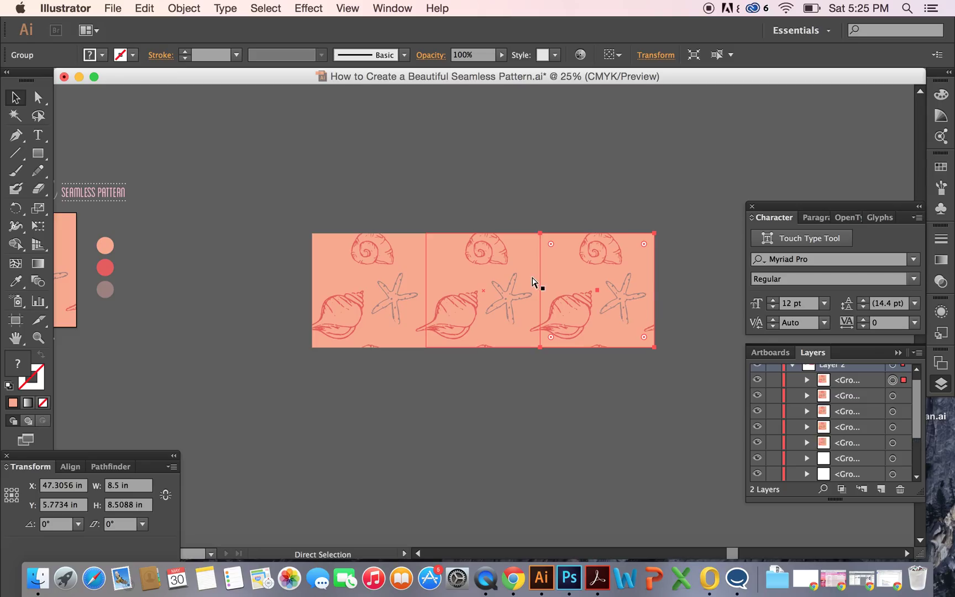
{"action": "key", "text": "super+d"}
{"action": "scroll", "coordinate": [532, 279], "scroll_direction": "right", "scroll_amount": 5}
{"action": "scroll", "coordinate": [532, 280], "scroll_direction": "down", "scroll_amount": 1}
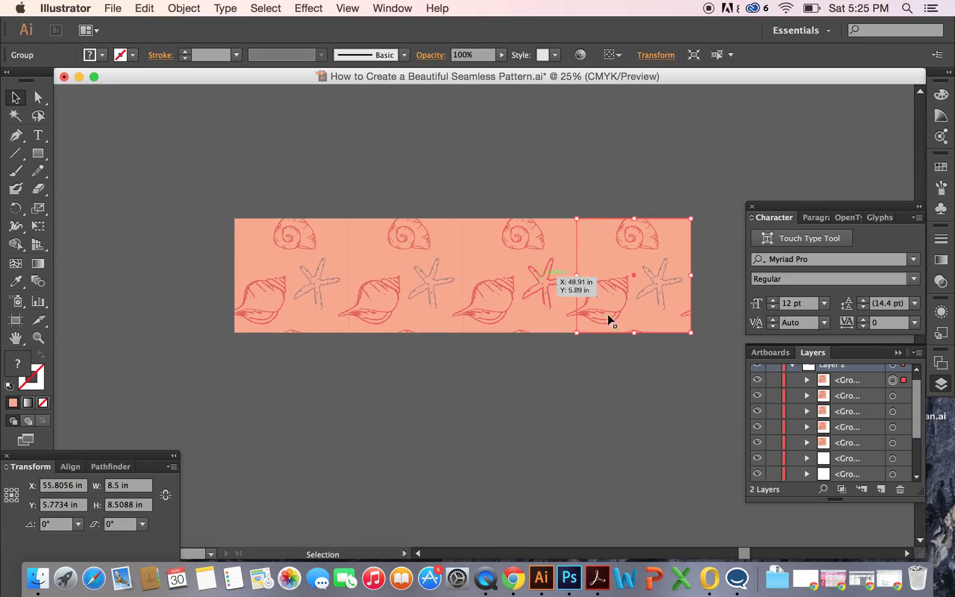
Select all four tiles and test moving the row up, then undo the move
{"action": "left_click_drag", "start_coordinate": [658, 365], "coordinate": [290, 263]}
{"action": "left_click_drag", "start_coordinate": [406, 290], "coordinate": [409, 181]}
{"action": "key", "text": "super+z"}
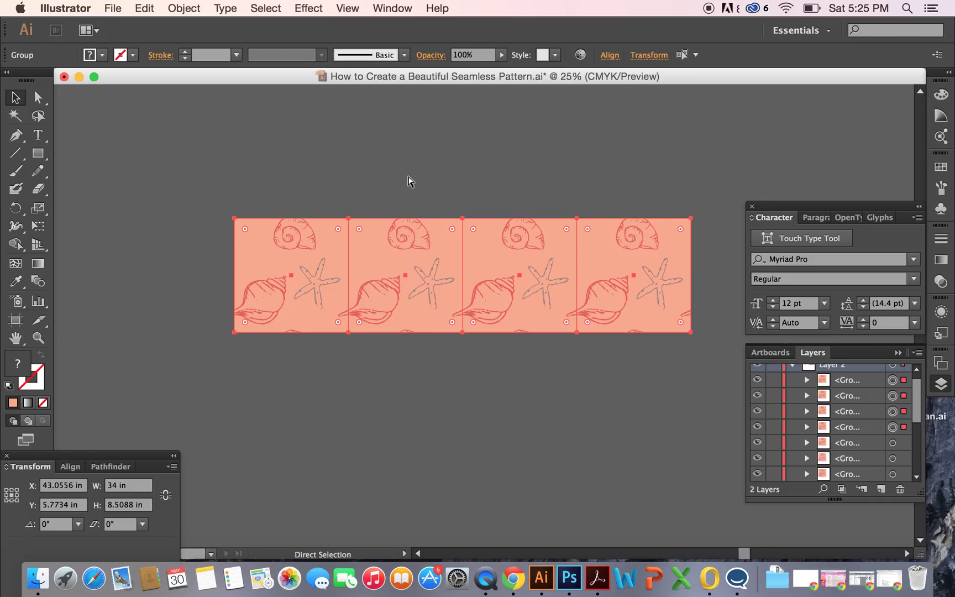
Duplicate the four-tile row upward twice into a 4-by-3 grid and view the seamless shell pattern
{"action": "left_click_drag", "start_coordinate": [421, 256], "coordinate": [422, 149]}
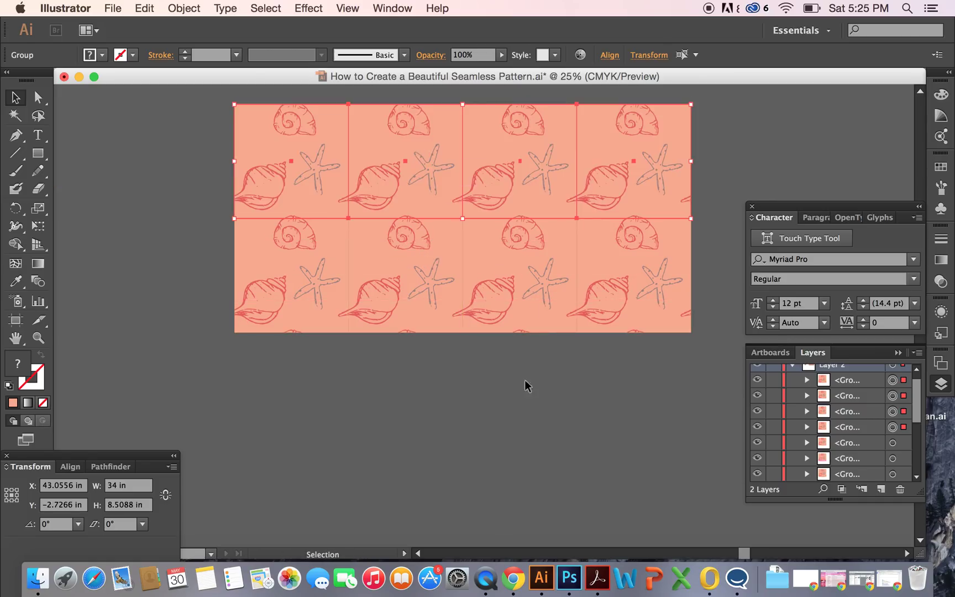
{"action": "key", "text": "super+d"}
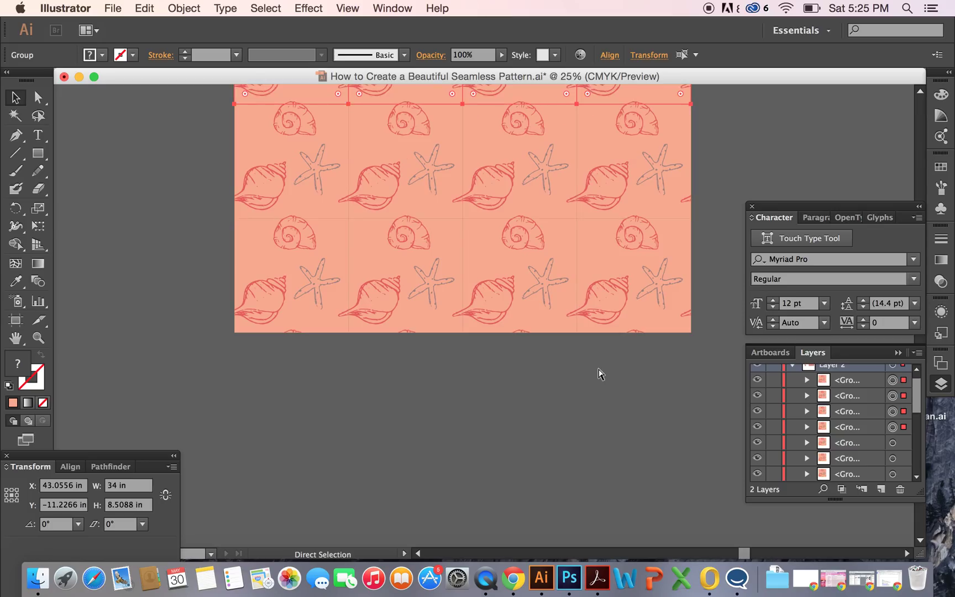
{"action": "key", "text": "super+minus"}
{"action": "scroll", "coordinate": [599, 374], "scroll_direction": "up", "scroll_amount": 3}
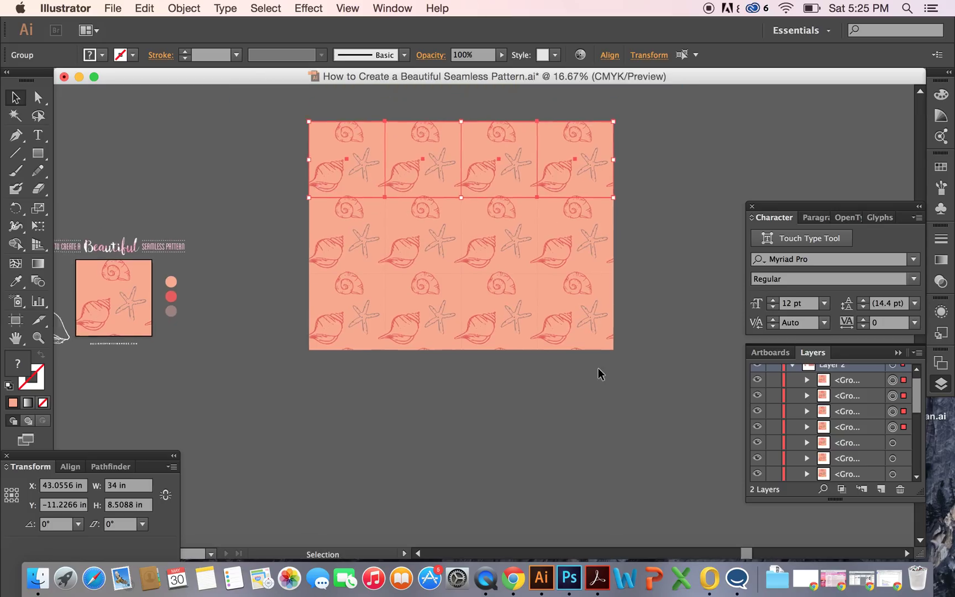
{"action": "left_click", "coordinate": [657, 347]}
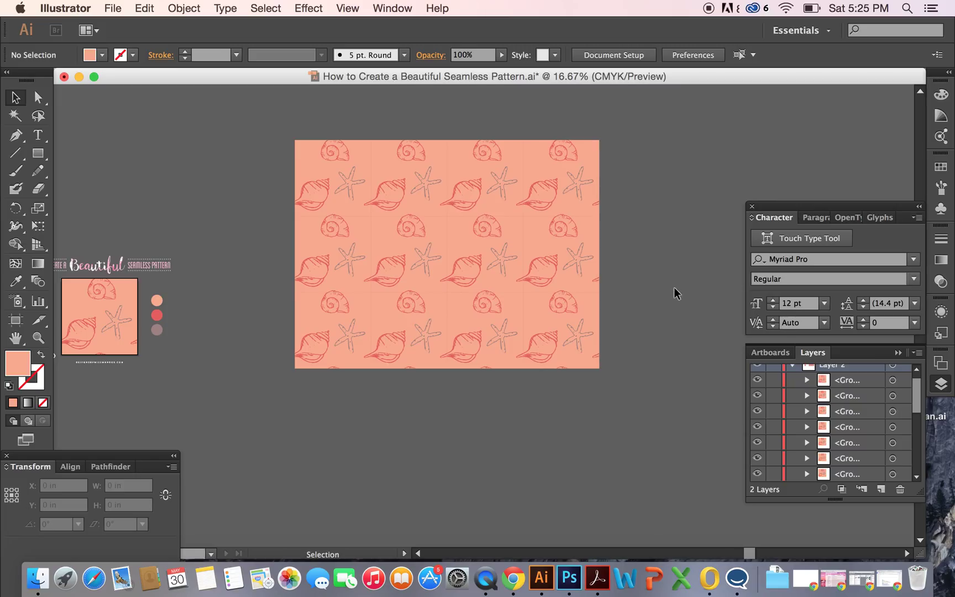